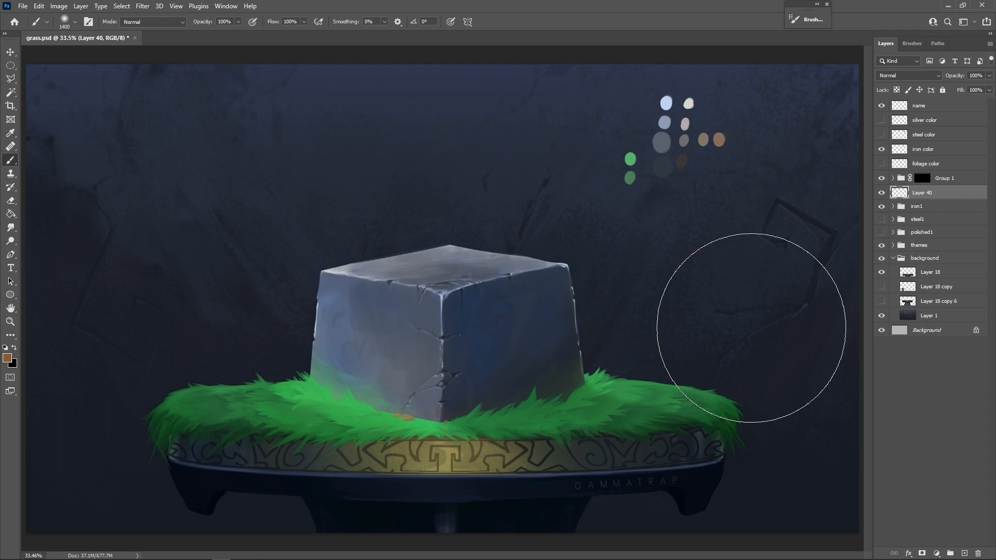
{"action": "mouse_move", "coordinate": [456, 322]}
{"action": "left_mouse_down"}
{"action": "mouse_move", "coordinate": [422, 324]}
{"action": "mouse_move", "coordinate": [431, 340]}
{"action": "mouse_move", "coordinate": [411, 311]}
{"action": "mouse_move", "coordinate": [389, 356]}
{"action": "mouse_move", "coordinate": [356, 322]}
{"action": "left_mouse_up"}
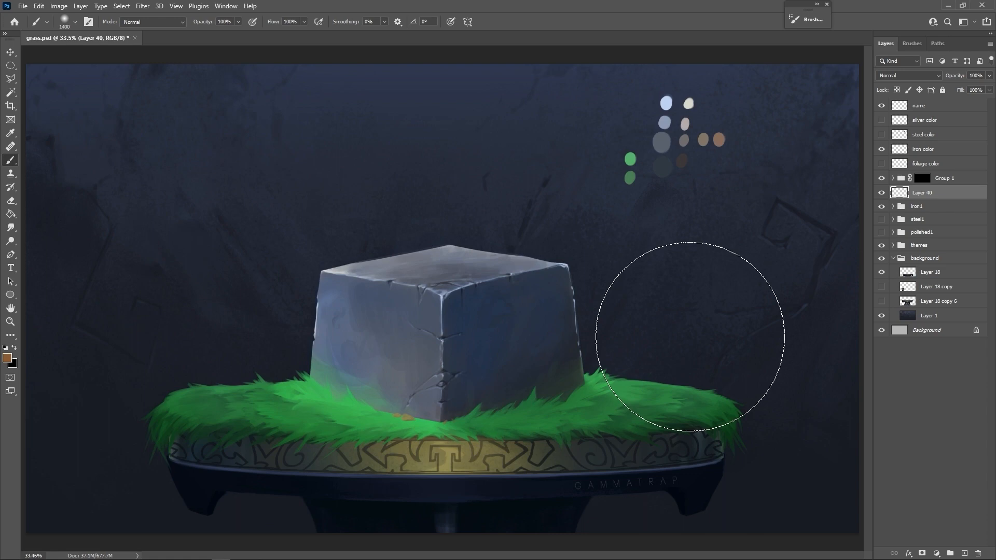
Select a large circular area above the centre of the grass on Layer 40, fill it with the mid grey swatch colour, and deselect
{"action": "left_click", "coordinate": [11, 66]}
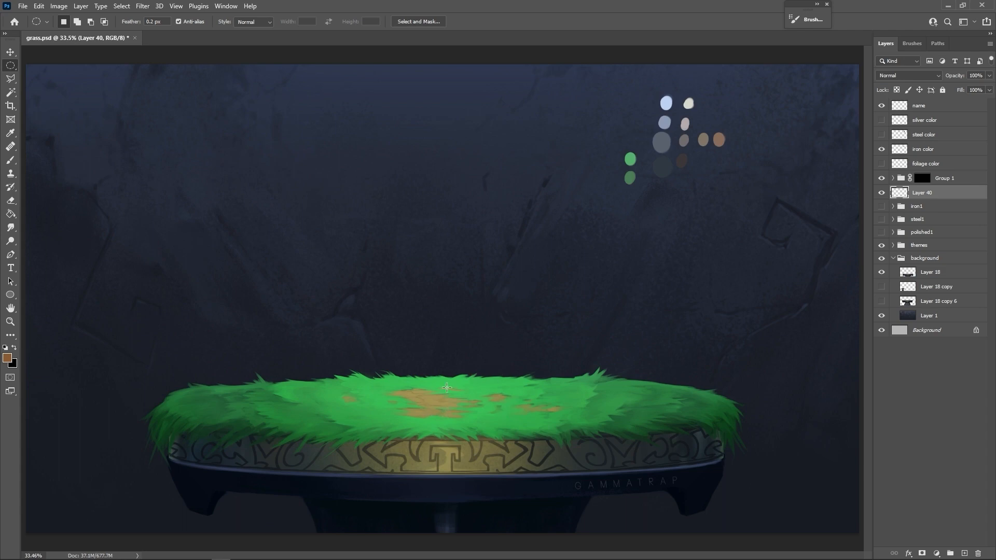
{"action": "mouse_move", "coordinate": [440, 300]}
{"action": "left_mouse_down"}
{"action": "mouse_move", "coordinate": [570, 428]}
{"action": "mouse_move", "coordinate": [535, 403]}
{"action": "mouse_move", "coordinate": [581, 238]}
{"action": "mouse_move", "coordinate": [684, 329]}
{"action": "mouse_move", "coordinate": [514, 355]}
{"action": "mouse_move", "coordinate": [555, 447]}
{"action": "mouse_move", "coordinate": [476, 340]}
{"action": "mouse_move", "coordinate": [544, 378]}
{"action": "mouse_move", "coordinate": [594, 448]}
{"action": "mouse_move", "coordinate": [519, 429]}
{"action": "mouse_move", "coordinate": [489, 384]}
{"action": "mouse_move", "coordinate": [563, 457]}
{"action": "mouse_move", "coordinate": [509, 414]}
{"action": "mouse_move", "coordinate": [532, 450]}
{"action": "mouse_move", "coordinate": [674, 299]}
{"action": "mouse_move", "coordinate": [609, 451]}
{"action": "mouse_move", "coordinate": [430, 413]}
{"action": "mouse_move", "coordinate": [460, 356]}
{"action": "mouse_move", "coordinate": [573, 438]}
{"action": "mouse_move", "coordinate": [506, 390]}
{"action": "mouse_move", "coordinate": [569, 461]}
{"action": "left_mouse_up"}
{"action": "key", "text": "b"}
{"action": "left_click", "coordinate": [667, 137], "text": "alt"}
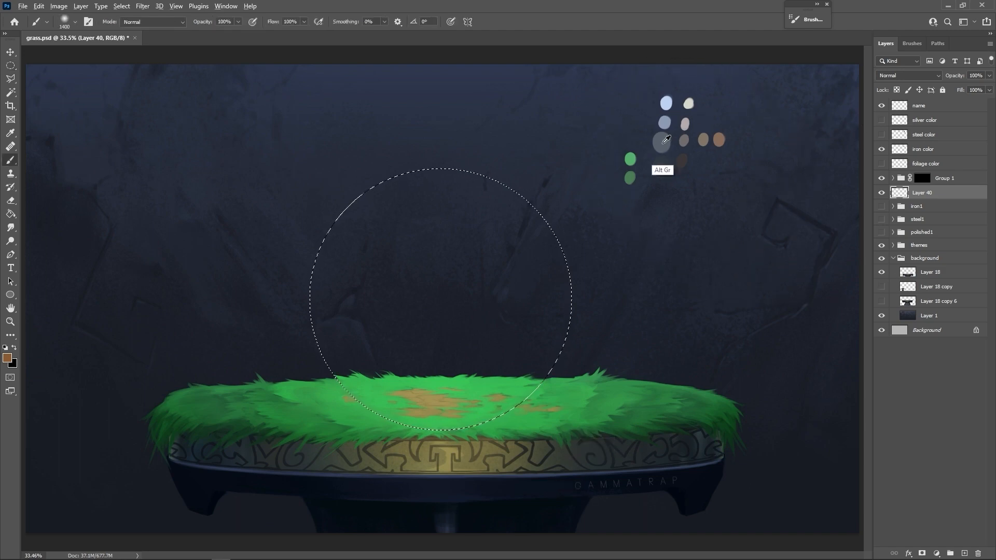
{"action": "left_click", "coordinate": [668, 140], "text": "alt"}
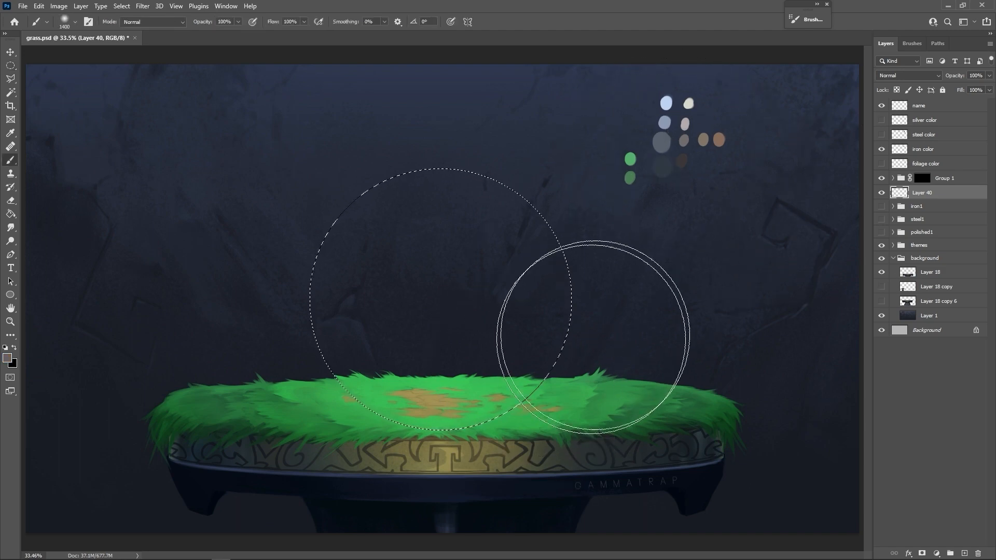
{"action": "mouse_move", "coordinate": [515, 322]}
{"action": "left_mouse_down"}
{"action": "mouse_move", "coordinate": [422, 400]}
{"action": "mouse_move", "coordinate": [380, 279]}
{"action": "mouse_move", "coordinate": [462, 311]}
{"action": "mouse_move", "coordinate": [455, 389]}
{"action": "mouse_move", "coordinate": [284, 351]}
{"action": "mouse_move", "coordinate": [522, 330]}
{"action": "left_mouse_up"}
{"action": "key", "text": "ctrl+d"}
{"action": "key", "text": "m"}
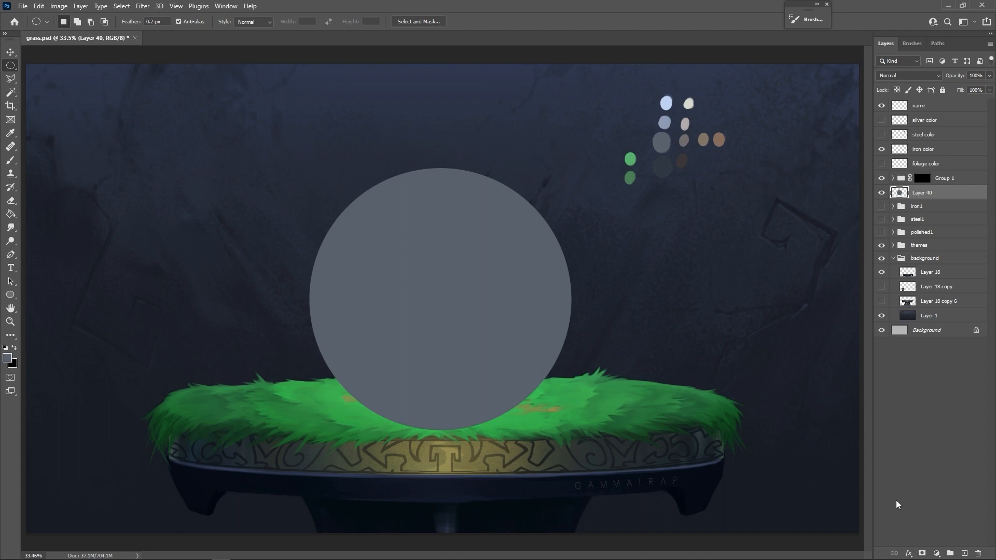
Add a layer mask to Layer 40 and choose the Hard Round Pressure Opacity brush at 125 px
{"action": "left_click", "coordinate": [921, 553]}
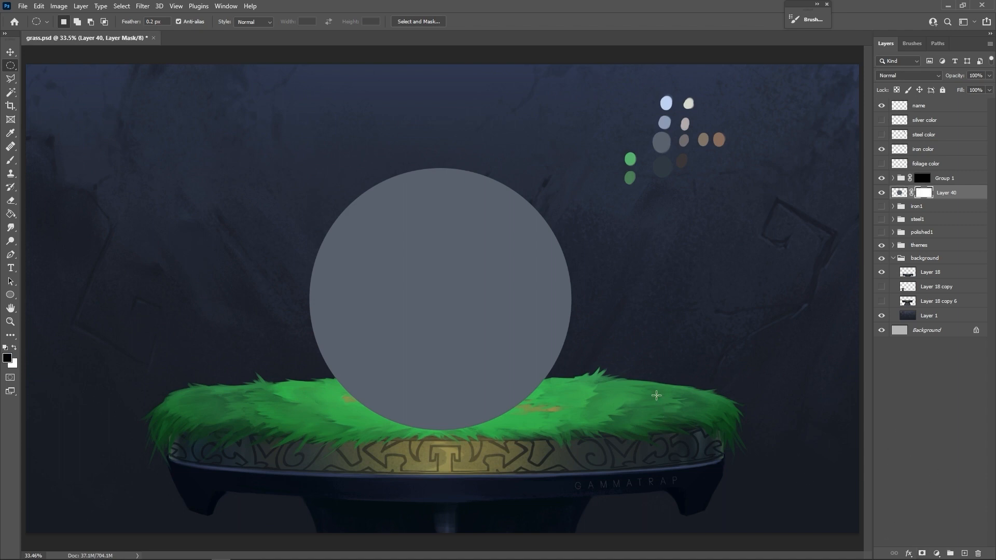
{"action": "key", "text": "b"}
{"action": "key", "text": "bracketleft"}
{"action": "key", "text": "bracketleft"}
{"action": "key", "text": "bracketleft"}
{"action": "key", "text": "bracketleft"}
{"action": "key", "text": "bracketleft"}
{"action": "key", "text": "bracketleft"}
{"action": "key", "text": "bracketleft"}
{"action": "key", "text": "bracketleft"}
{"action": "key", "text": "bracketleft"}
{"action": "key", "text": "bracketleft"}
{"action": "key", "text": "bracketleft"}
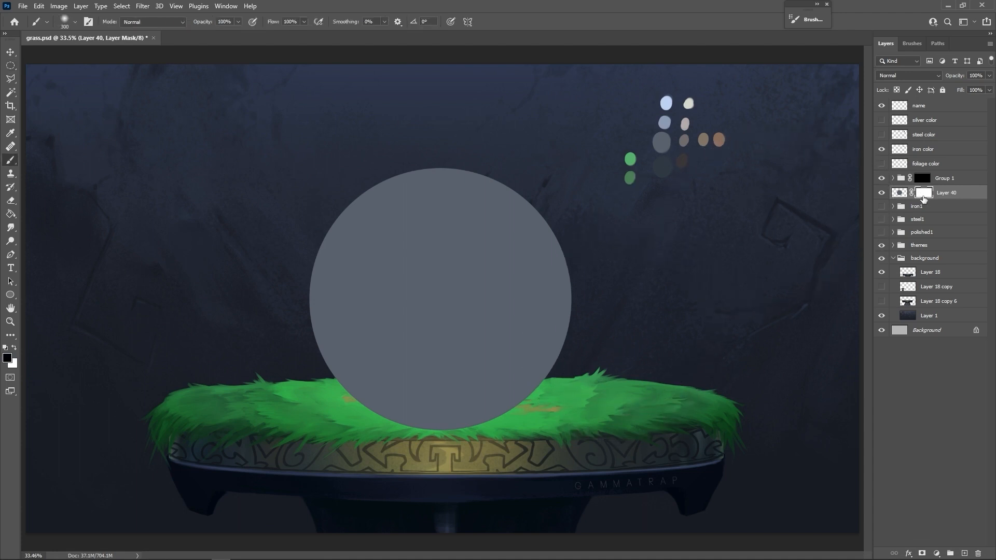
{"action": "key", "text": "bracketleft"}
{"action": "key", "text": "bracketleft"}
{"action": "key", "text": "bracketleft"}
{"action": "key", "text": "bracketleft"}
{"action": "key", "text": "bracketleft"}
{"action": "right_click", "coordinate": [487, 329]}
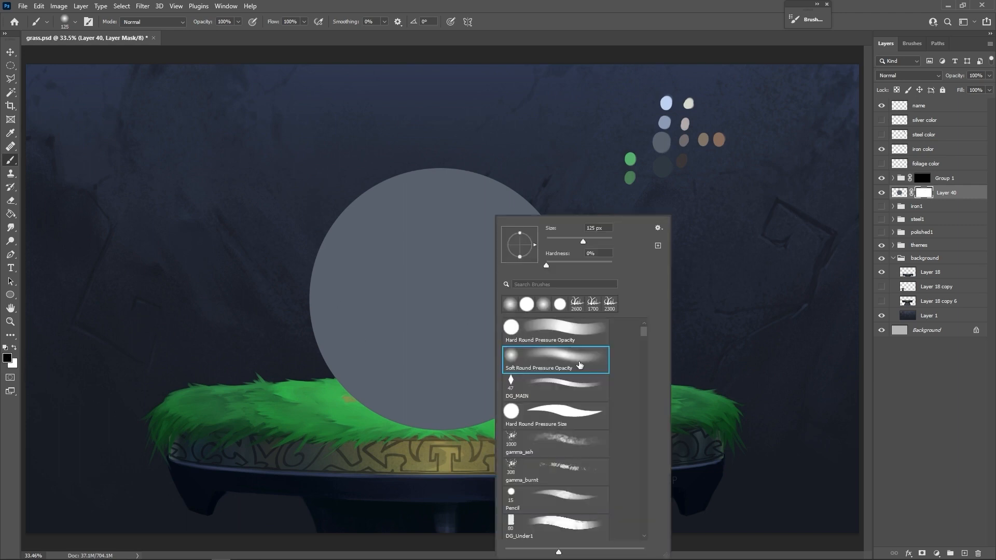
{"action": "left_click", "coordinate": [559, 340]}
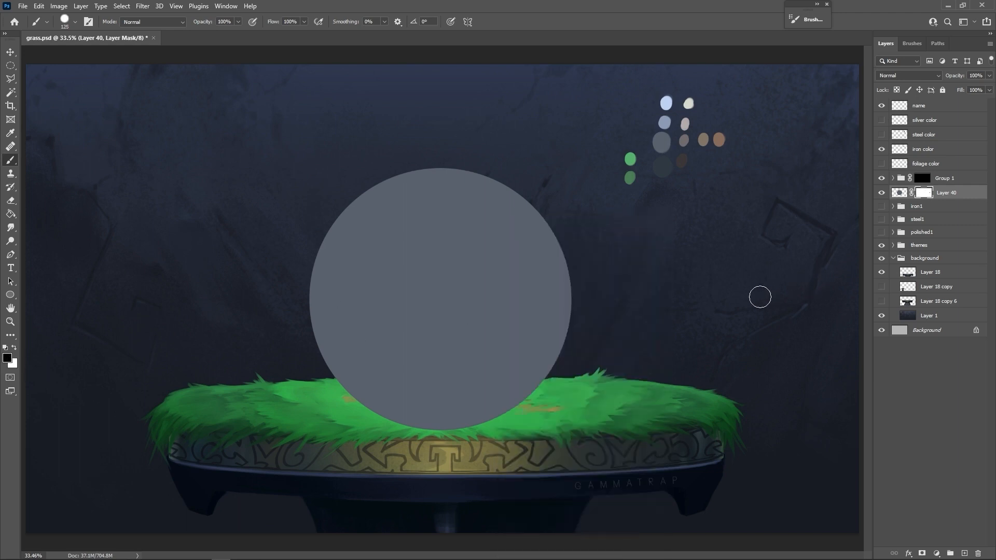
Test the mask by hiding the sphere's base with a 60 px black brush and restoring it with white
{"action": "key", "text": "bracketleft"}
{"action": "key", "text": "bracketleft"}
{"action": "key", "text": "bracketleft"}
{"action": "key", "text": "bracketleft"}
{"action": "key", "text": "bracketleft"}
{"action": "mouse_move", "coordinate": [544, 394]}
{"action": "left_mouse_down"}
{"action": "mouse_move", "coordinate": [393, 406]}
{"action": "mouse_move", "coordinate": [447, 396]}
{"action": "mouse_move", "coordinate": [552, 403]}
{"action": "mouse_move", "coordinate": [366, 428]}
{"action": "mouse_move", "coordinate": [574, 410]}
{"action": "left_mouse_up"}
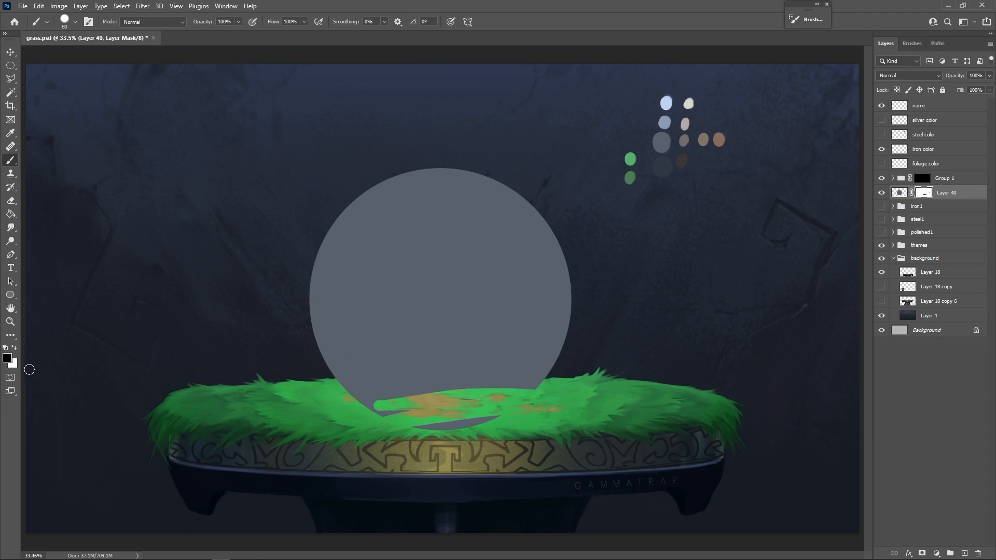
{"action": "key", "text": "x"}
{"action": "mouse_move", "coordinate": [376, 407]}
{"action": "left_mouse_down"}
{"action": "mouse_move", "coordinate": [532, 390]}
{"action": "mouse_move", "coordinate": [446, 415]}
{"action": "mouse_move", "coordinate": [420, 402]}
{"action": "mouse_move", "coordinate": [405, 409]}
{"action": "left_mouse_up"}
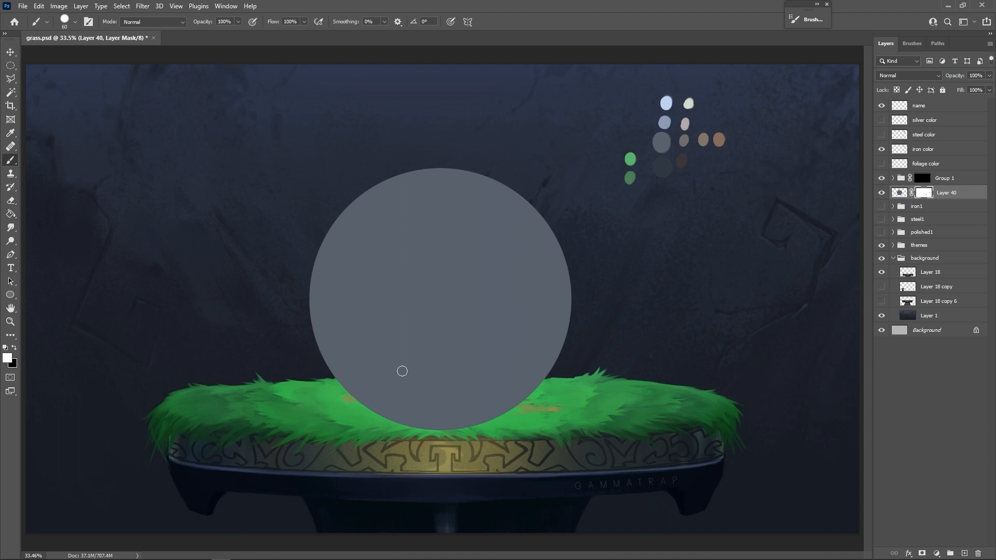
Paint black on the mask along the sphere's lower edge so it rests in the grass, undoing and redoing the last stroke
{"action": "key", "text": "x"}
{"action": "mouse_move", "coordinate": [551, 411]}
{"action": "left_mouse_down"}
{"action": "mouse_move", "coordinate": [432, 423]}
{"action": "mouse_move", "coordinate": [341, 398]}
{"action": "mouse_move", "coordinate": [449, 423]}
{"action": "mouse_move", "coordinate": [367, 417]}
{"action": "mouse_move", "coordinate": [508, 424]}
{"action": "mouse_move", "coordinate": [441, 433]}
{"action": "mouse_move", "coordinate": [522, 417]}
{"action": "mouse_move", "coordinate": [440, 424]}
{"action": "mouse_move", "coordinate": [442, 414]}
{"action": "mouse_move", "coordinate": [499, 421]}
{"action": "left_mouse_up"}
{"action": "key", "text": "bracketleft"}
{"action": "key", "text": "bracketleft"}
{"action": "key", "text": "bracketleft"}
{"action": "key", "text": "bracketleft"}
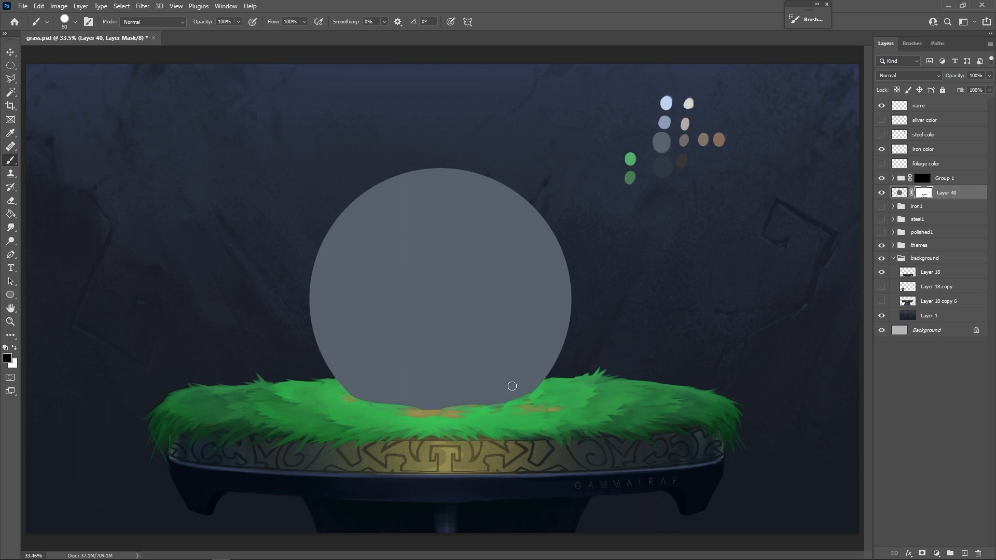
{"action": "key", "text": "ctrl+z"}
{"action": "key", "text": "bracketright"}
{"action": "left_click_drag", "start_coordinate": [392, 407], "coordinate": [376, 407]}
Move the masked sphere straight down by 0.157 in so it sits lower in the grass
{"action": "key", "text": "ctrl+2"}
{"action": "key", "text": "v"}
{"action": "left_click_drag", "start_coordinate": [648, 276], "coordinate": [649, 285]}
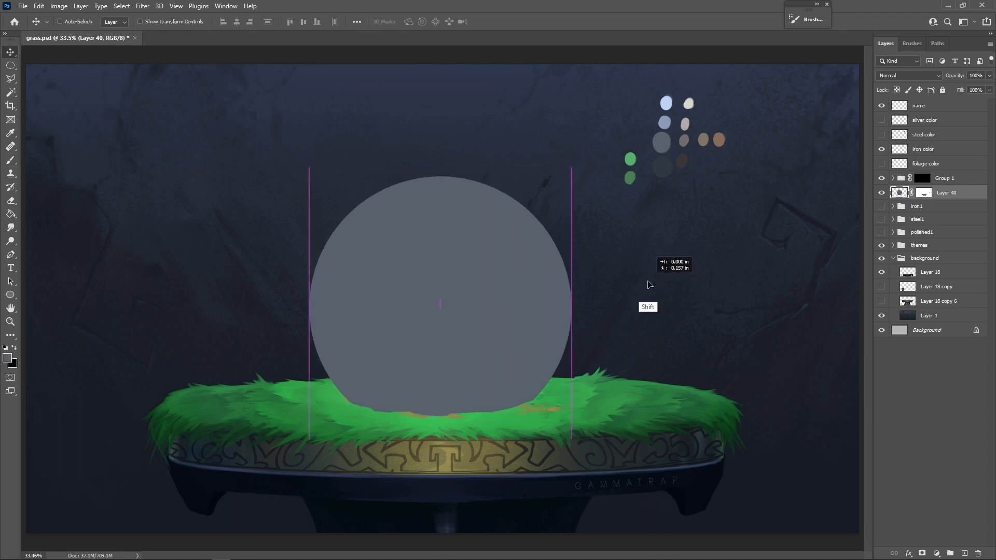
Create a new layer above Layer 40 and clip it to the sphere
{"action": "key", "text": "b"}
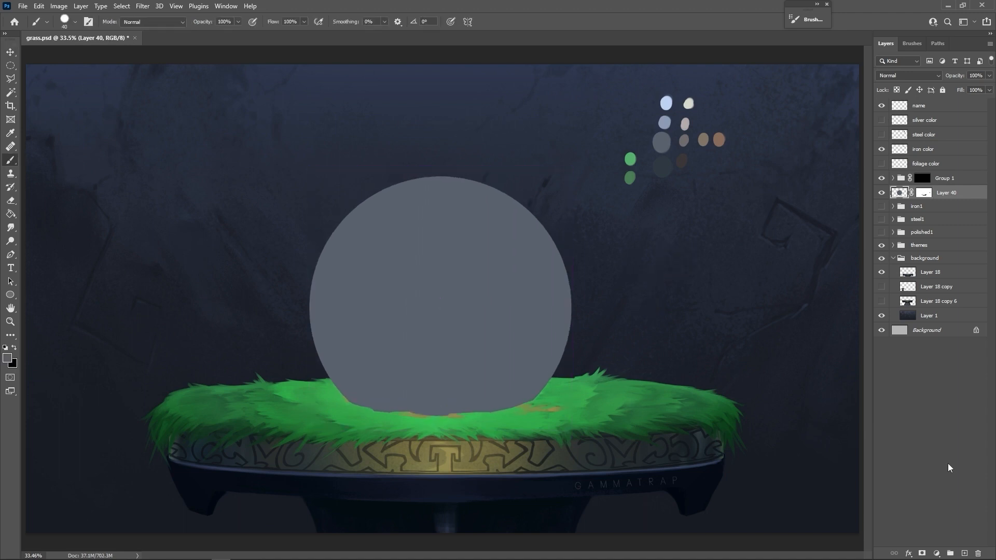
{"action": "left_click", "coordinate": [963, 552]}
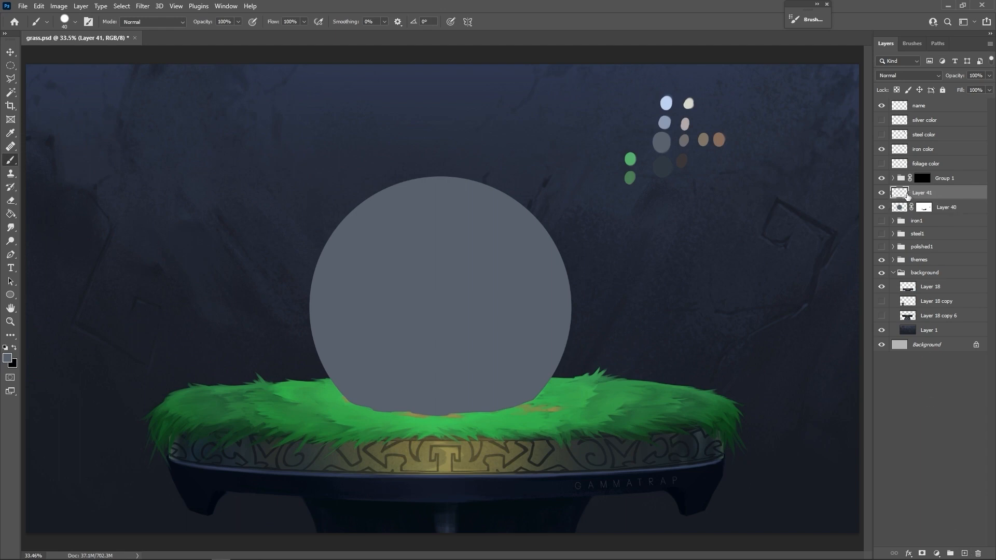
{"action": "right_click", "coordinate": [918, 198]}
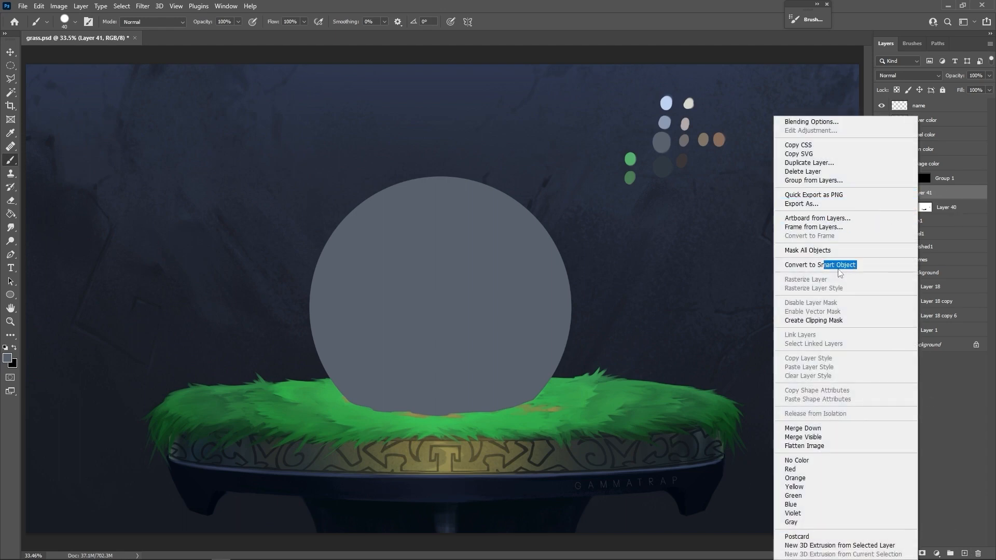
{"action": "left_click", "coordinate": [825, 320]}
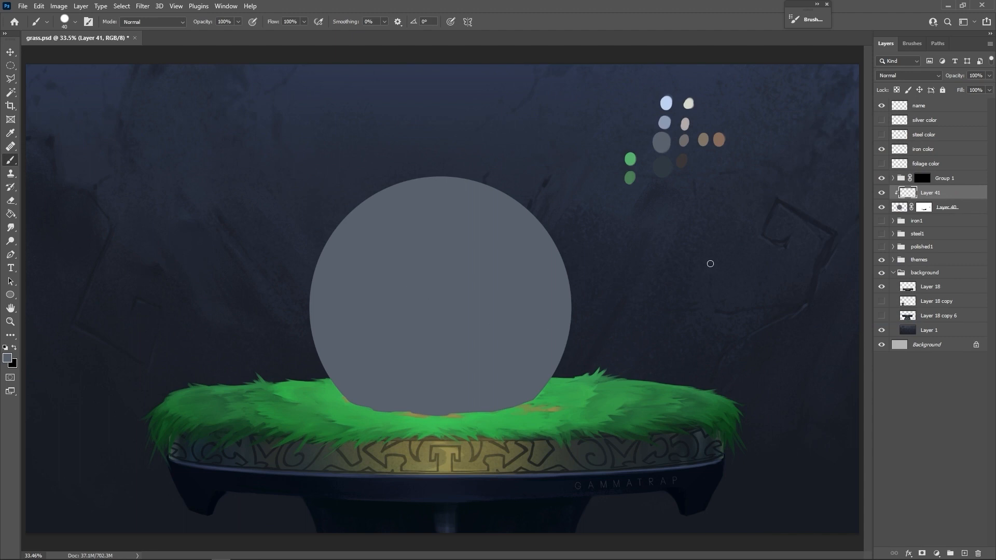
Test the clipping by scribbling over the sphere in the light blue swatch colour, and clear the scribbles
{"action": "left_click", "coordinate": [666, 123], "text": "alt"}
{"action": "left_click_drag", "start_coordinate": [539, 254], "coordinate": [332, 381]}
{"action": "left_click_drag", "start_coordinate": [317, 350], "coordinate": [527, 208]}
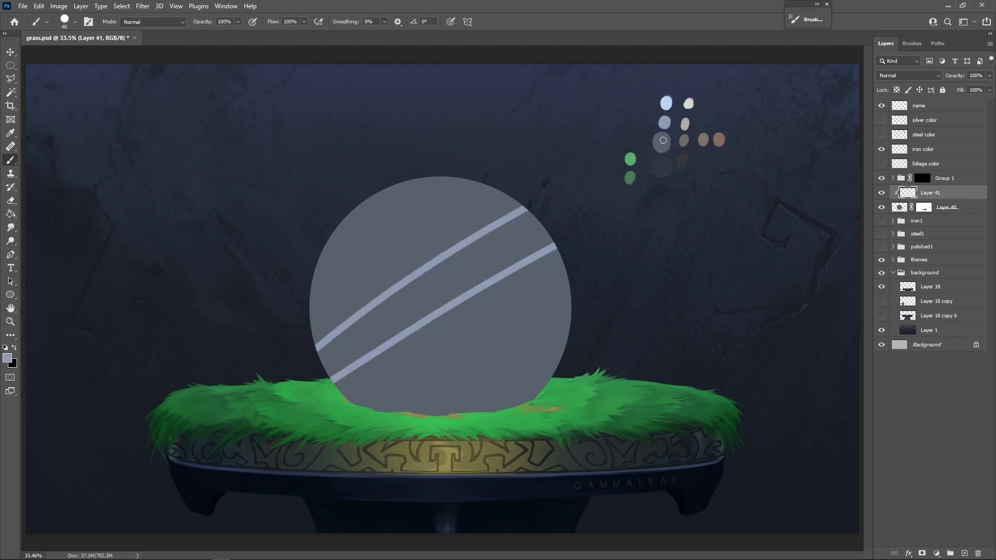
{"action": "mouse_move", "coordinate": [316, 275]}
{"action": "left_mouse_down"}
{"action": "mouse_move", "coordinate": [533, 151]}
{"action": "mouse_move", "coordinate": [482, 184]}
{"action": "mouse_move", "coordinate": [510, 343]}
{"action": "mouse_move", "coordinate": [563, 357]}
{"action": "left_mouse_up"}
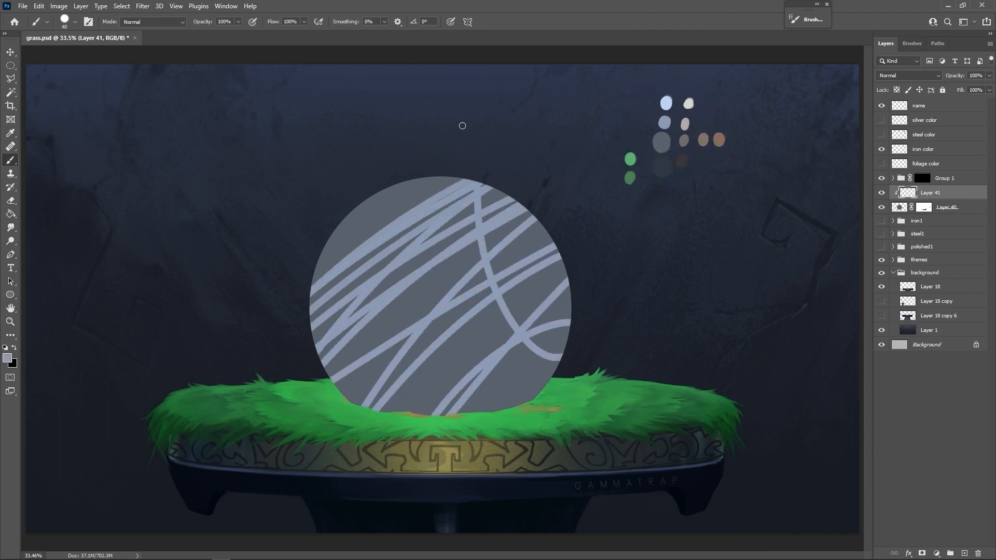
{"action": "mouse_move", "coordinate": [462, 125]}
{"action": "left_mouse_down"}
{"action": "mouse_move", "coordinate": [504, 291]}
{"action": "mouse_move", "coordinate": [420, 271]}
{"action": "mouse_move", "coordinate": [441, 332]}
{"action": "left_mouse_up"}
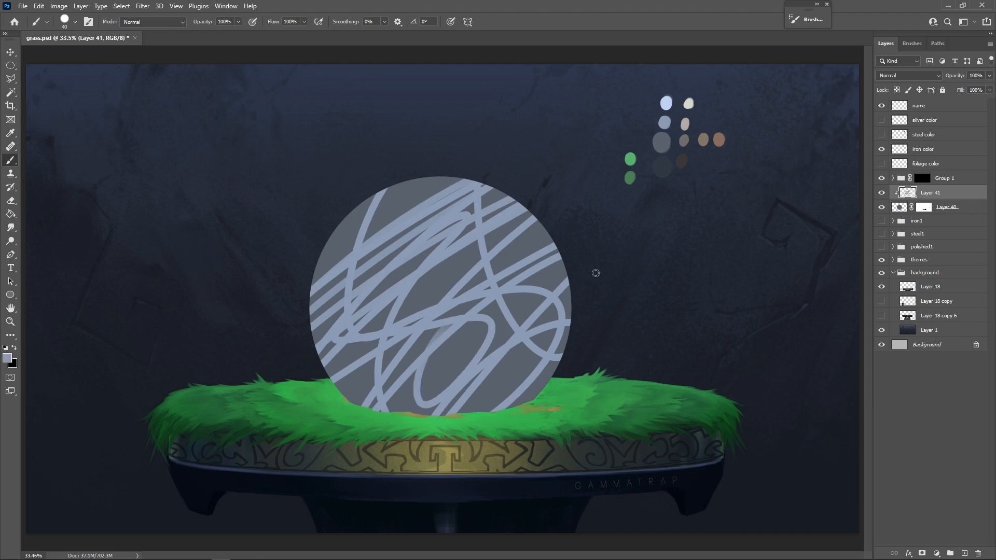
{"action": "key", "text": "Delete"}
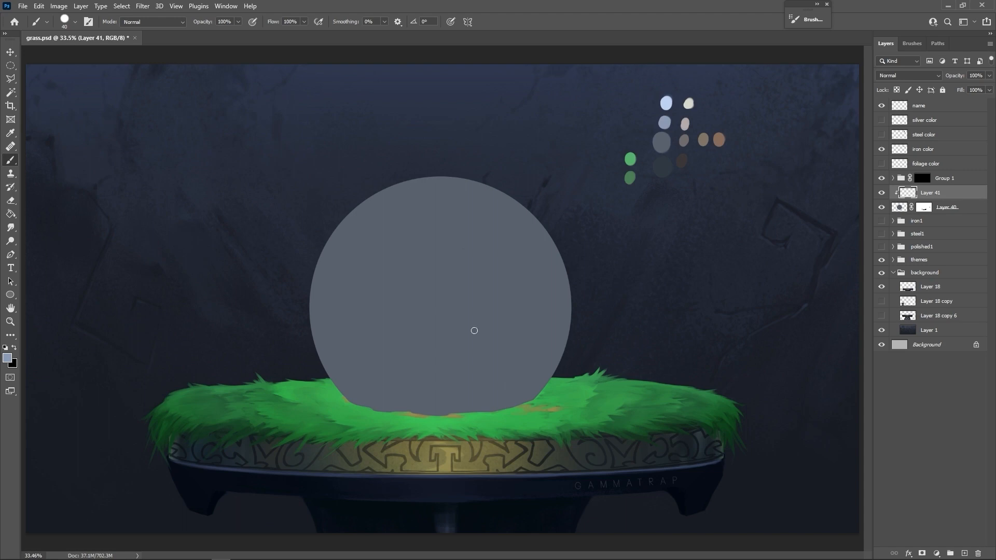
Choose the Soft Round Pressure Opacity brush for shading the sphere
{"action": "right_click", "coordinate": [432, 313]}
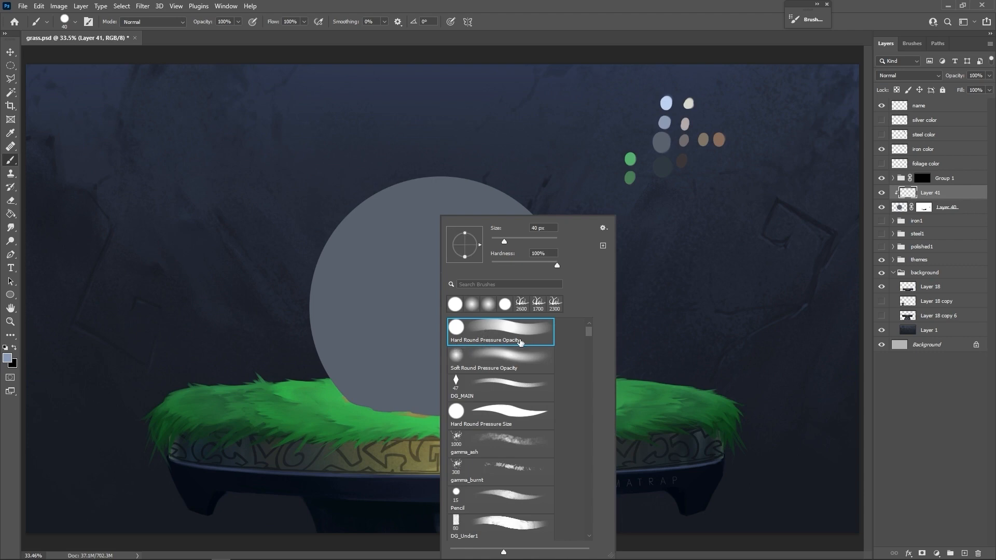
{"action": "double_click", "coordinate": [515, 367]}
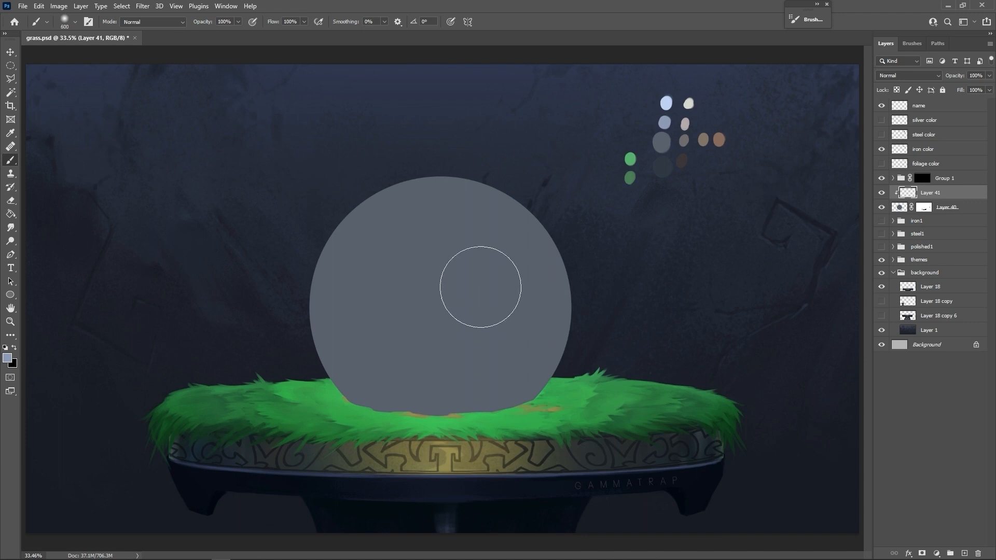
Try a soft light blue glow near the sphere's centre with a 600 px brush, and undo the strokes
{"action": "left_click_drag", "start_coordinate": [479, 305], "coordinate": [459, 293]}
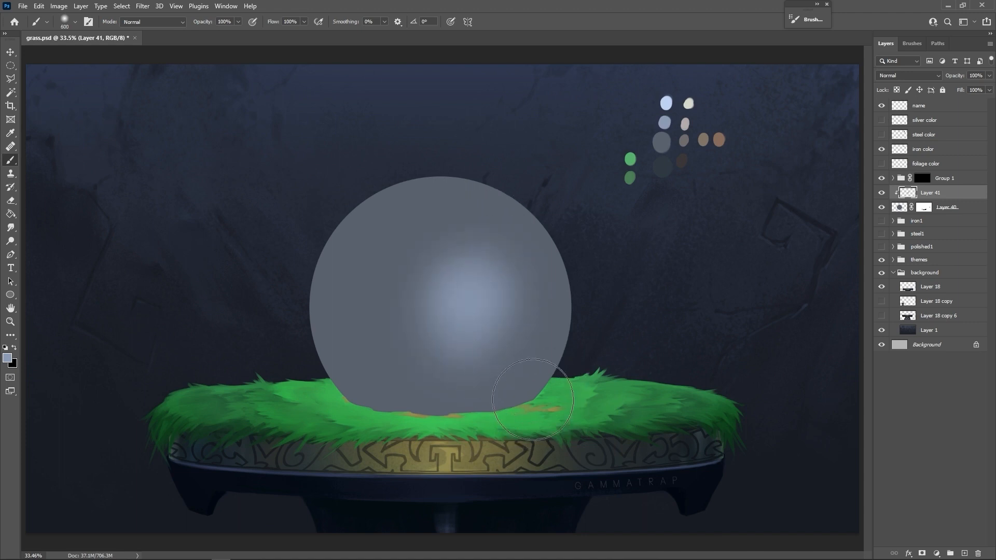
{"action": "mouse_move", "coordinate": [506, 334]}
{"action": "left_mouse_down"}
{"action": "mouse_move", "coordinate": [446, 351]}
{"action": "mouse_move", "coordinate": [458, 224]}
{"action": "mouse_move", "coordinate": [539, 294]}
{"action": "left_mouse_up"}
{"action": "key", "text": "ctrl+z"}
{"action": "key", "text": "ctrl+z"}
{"action": "key", "text": "ctrl+z"}
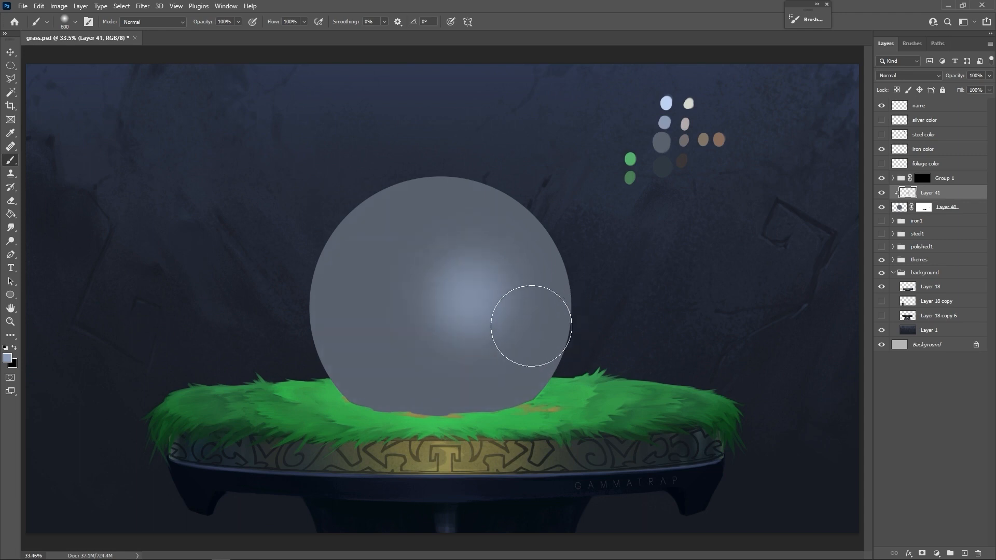
{"action": "key", "text": "ctrl+z"}
{"action": "key", "text": "ctrl+z"}
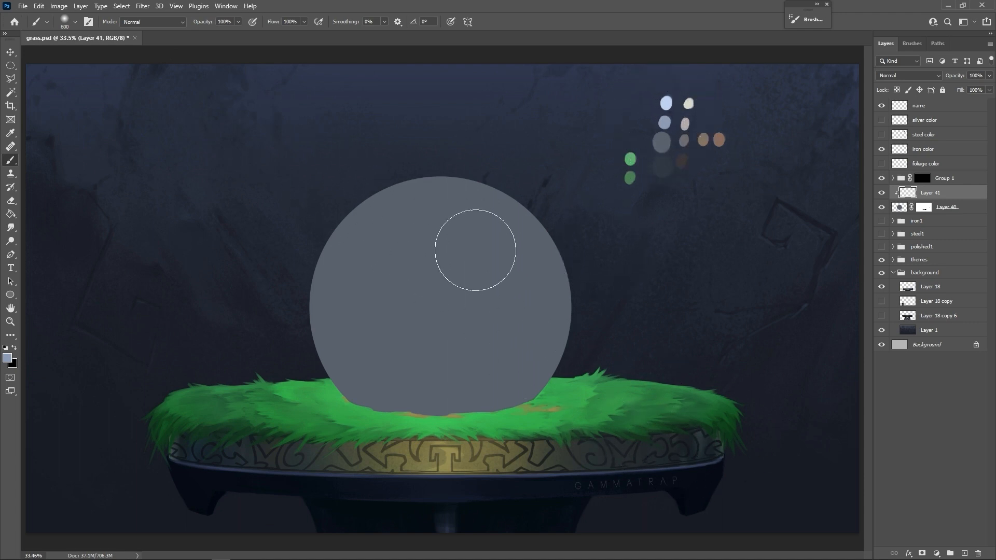
Paint soft light blue lighting over the sphere's upper-left area with a 1200 px brush, and reduce the brush to 600 px
{"action": "key", "text": "bracketright"}
{"action": "key", "text": "bracketright"}
{"action": "key", "text": "bracketright"}
{"action": "key", "text": "bracketright"}
{"action": "key", "text": "bracketright"}
{"action": "key", "text": "bracketright"}
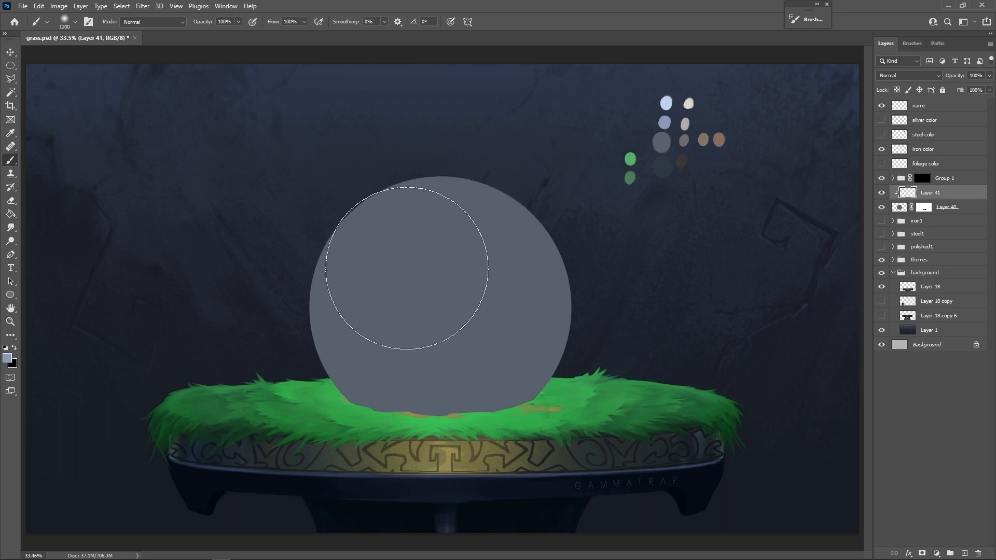
{"action": "mouse_move", "coordinate": [433, 290]}
{"action": "left_mouse_down"}
{"action": "mouse_move", "coordinate": [437, 324]}
{"action": "mouse_move", "coordinate": [396, 281]}
{"action": "mouse_move", "coordinate": [433, 261]}
{"action": "mouse_move", "coordinate": [417, 296]}
{"action": "mouse_move", "coordinate": [429, 295]}
{"action": "mouse_move", "coordinate": [416, 298]}
{"action": "mouse_move", "coordinate": [408, 250]}
{"action": "mouse_move", "coordinate": [422, 236]}
{"action": "mouse_move", "coordinate": [424, 253]}
{"action": "mouse_move", "coordinate": [394, 284]}
{"action": "mouse_move", "coordinate": [403, 253]}
{"action": "mouse_move", "coordinate": [427, 230]}
{"action": "mouse_move", "coordinate": [446, 241]}
{"action": "mouse_move", "coordinate": [427, 290]}
{"action": "mouse_move", "coordinate": [440, 286]}
{"action": "mouse_move", "coordinate": [430, 236]}
{"action": "mouse_move", "coordinate": [444, 240]}
{"action": "mouse_move", "coordinate": [440, 260]}
{"action": "left_mouse_up"}
{"action": "key", "text": "bracketleft"}
{"action": "key", "text": "bracketleft"}
{"action": "key", "text": "bracketleft"}
{"action": "key", "text": "bracketleft"}
{"action": "key", "text": "bracketleft"}
{"action": "key", "text": "bracketleft"}
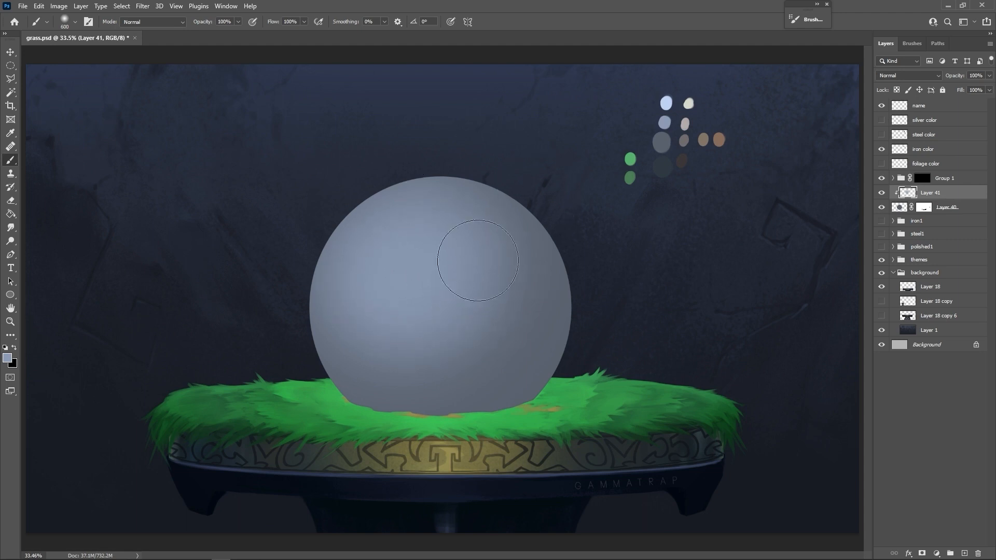
Sample the dark blue-grey swatch and softly darken the sphere's base with a 1000 px brush
{"action": "left_click", "coordinate": [665, 167], "text": "alt"}
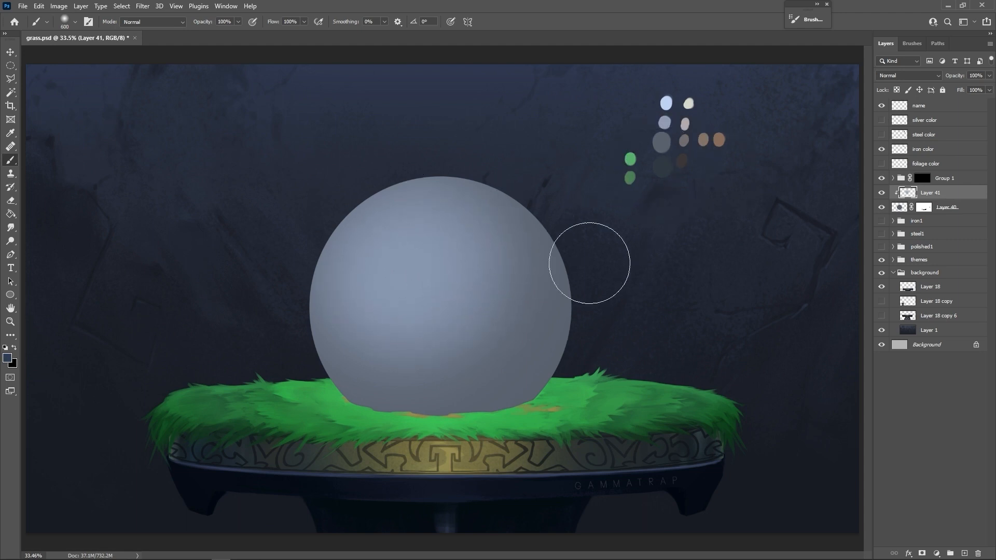
{"action": "key", "text": "bracketright"}
{"action": "key", "text": "bracketright"}
{"action": "key", "text": "bracketright"}
{"action": "key", "text": "bracketright"}
{"action": "left_click_drag", "start_coordinate": [445, 423], "coordinate": [444, 433]}
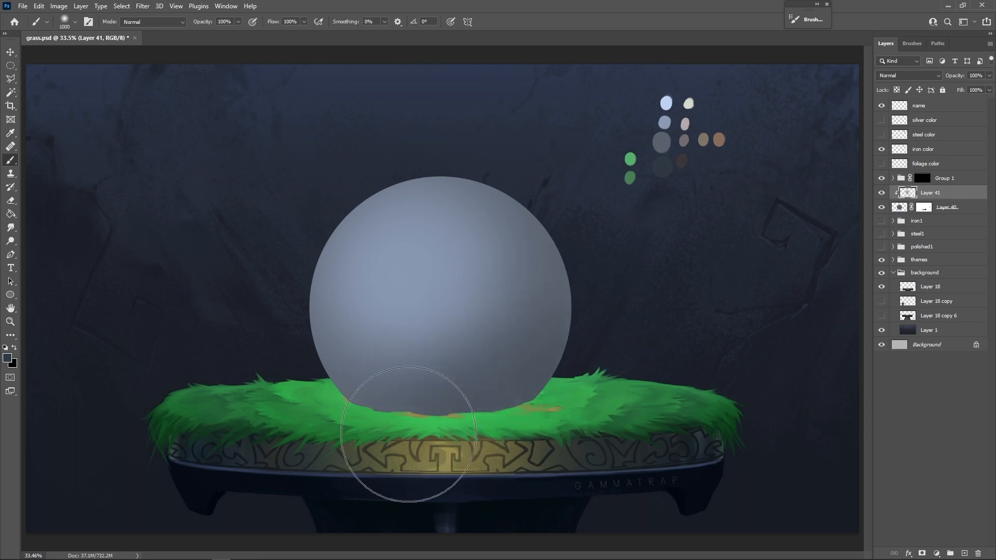
Build up the soft dark shadow across the sphere's lower-right half with a 700 px brush
{"action": "key", "text": "bracketleft"}
{"action": "key", "text": "bracketleft"}
{"action": "key", "text": "bracketleft"}
{"action": "mouse_move", "coordinate": [478, 386]}
{"action": "left_mouse_down"}
{"action": "mouse_move", "coordinate": [533, 311]}
{"action": "mouse_move", "coordinate": [548, 306]}
{"action": "left_mouse_up"}
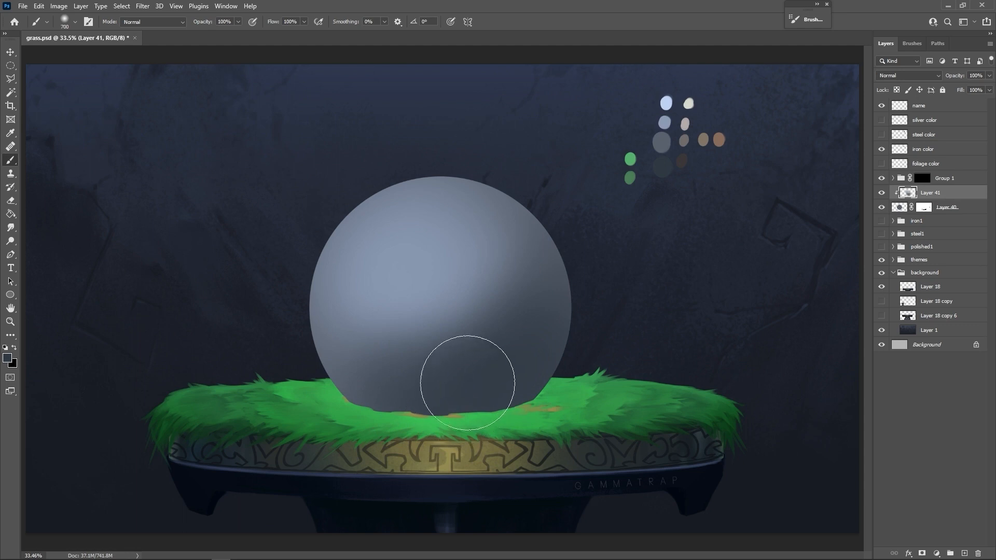
{"action": "mouse_move", "coordinate": [442, 382]}
{"action": "left_mouse_down"}
{"action": "mouse_move", "coordinate": [535, 254]}
{"action": "mouse_move", "coordinate": [413, 377]}
{"action": "mouse_move", "coordinate": [499, 310]}
{"action": "mouse_move", "coordinate": [451, 370]}
{"action": "left_mouse_up"}
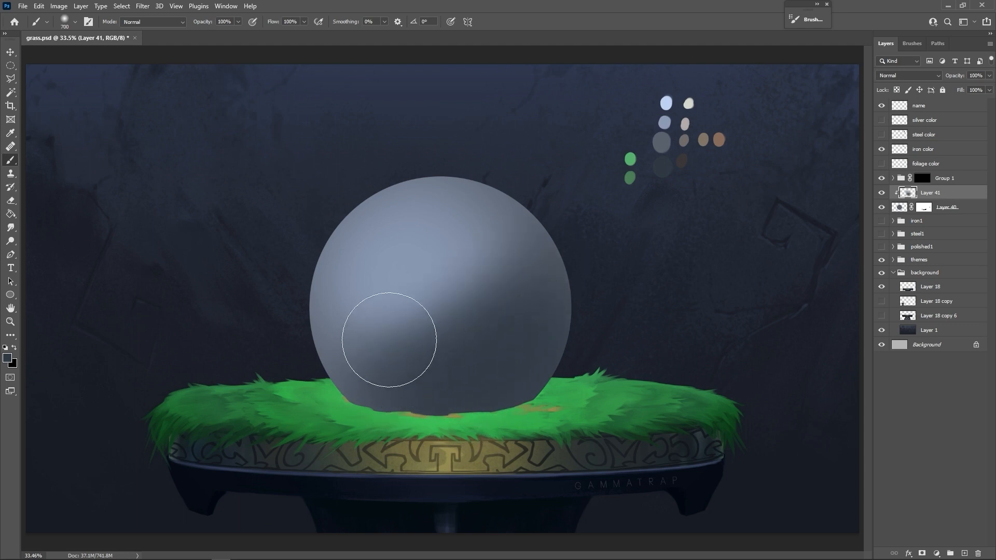
{"action": "mouse_move", "coordinate": [503, 327]}
{"action": "left_mouse_down"}
{"action": "mouse_move", "coordinate": [567, 263]}
{"action": "mouse_move", "coordinate": [409, 332]}
{"action": "left_mouse_up"}
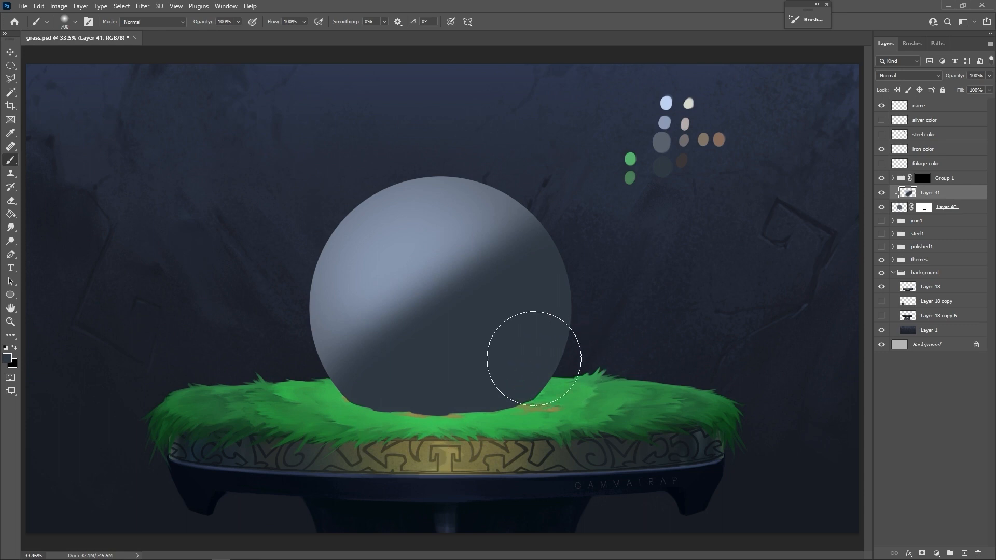
{"action": "mouse_move", "coordinate": [533, 358]}
{"action": "left_mouse_down"}
{"action": "mouse_move", "coordinate": [534, 285]}
{"action": "mouse_move", "coordinate": [431, 387]}
{"action": "mouse_move", "coordinate": [350, 342]}
{"action": "mouse_move", "coordinate": [464, 377]}
{"action": "mouse_move", "coordinate": [538, 239]}
{"action": "mouse_move", "coordinate": [559, 270]}
{"action": "mouse_move", "coordinate": [536, 362]}
{"action": "left_mouse_up"}
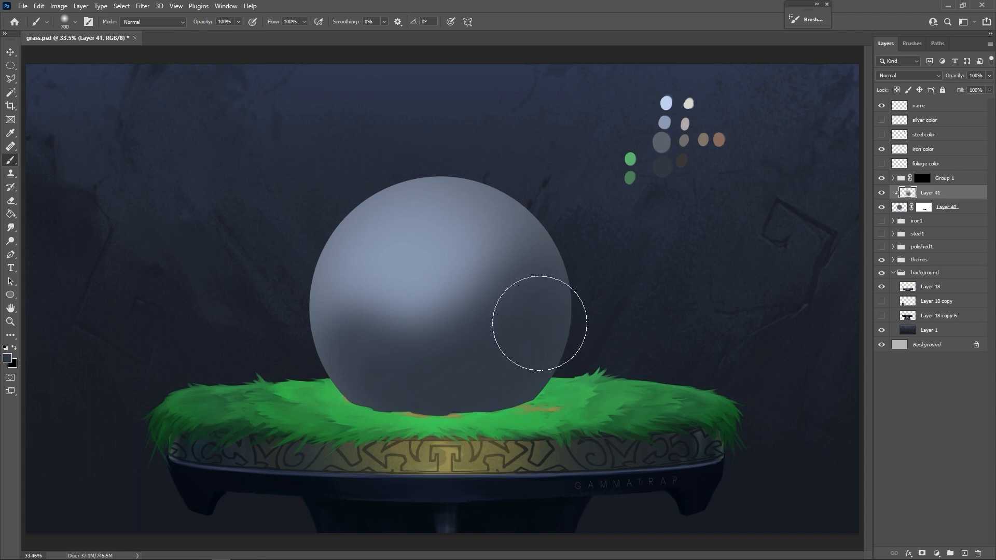
{"action": "left_click_drag", "start_coordinate": [536, 318], "coordinate": [511, 356]}
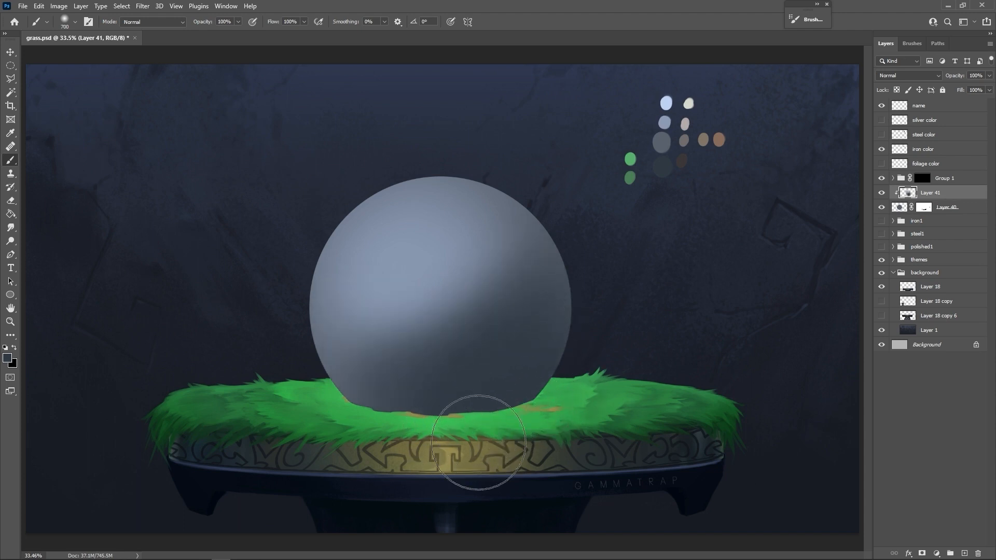
Undo the last two strokes and softly repaint dark blue-grey shading across the sphere's lower half and sides with the 700 px brush
{"action": "key", "text": "ctrl+z"}
{"action": "key", "text": "ctrl+z"}
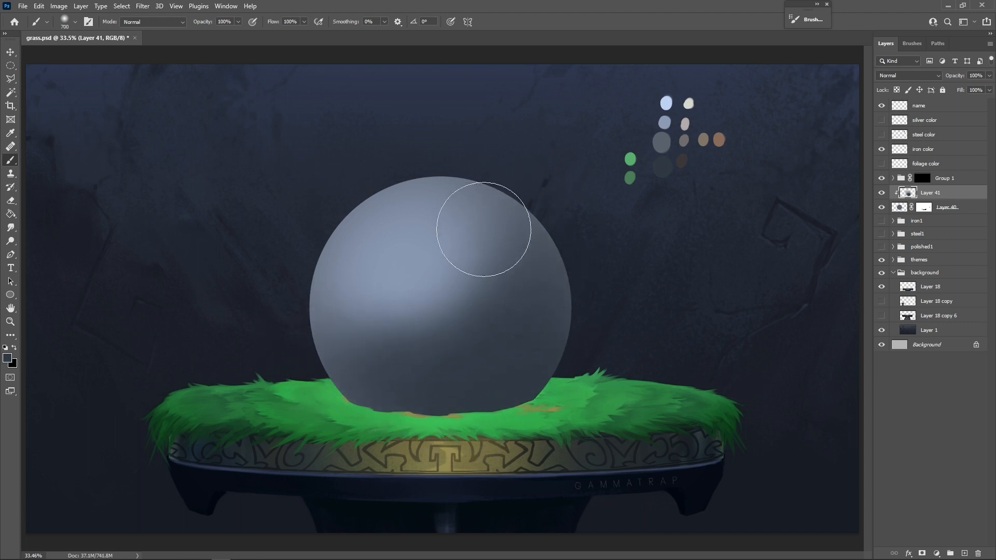
{"action": "mouse_move", "coordinate": [457, 248]}
{"action": "left_mouse_down"}
{"action": "mouse_move", "coordinate": [519, 344]}
{"action": "mouse_move", "coordinate": [439, 366]}
{"action": "mouse_move", "coordinate": [370, 288]}
{"action": "mouse_move", "coordinate": [403, 264]}
{"action": "mouse_move", "coordinate": [390, 234]}
{"action": "mouse_move", "coordinate": [404, 298]}
{"action": "mouse_move", "coordinate": [359, 264]}
{"action": "mouse_move", "coordinate": [429, 275]}
{"action": "mouse_move", "coordinate": [344, 330]}
{"action": "mouse_move", "coordinate": [503, 394]}
{"action": "mouse_move", "coordinate": [379, 371]}
{"action": "mouse_move", "coordinate": [499, 371]}
{"action": "mouse_move", "coordinate": [430, 362]}
{"action": "mouse_move", "coordinate": [502, 280]}
{"action": "mouse_move", "coordinate": [390, 348]}
{"action": "mouse_move", "coordinate": [477, 334]}
{"action": "mouse_move", "coordinate": [358, 285]}
{"action": "mouse_move", "coordinate": [466, 371]}
{"action": "mouse_move", "coordinate": [493, 374]}
{"action": "mouse_move", "coordinate": [535, 288]}
{"action": "mouse_move", "coordinate": [403, 360]}
{"action": "left_mouse_up"}
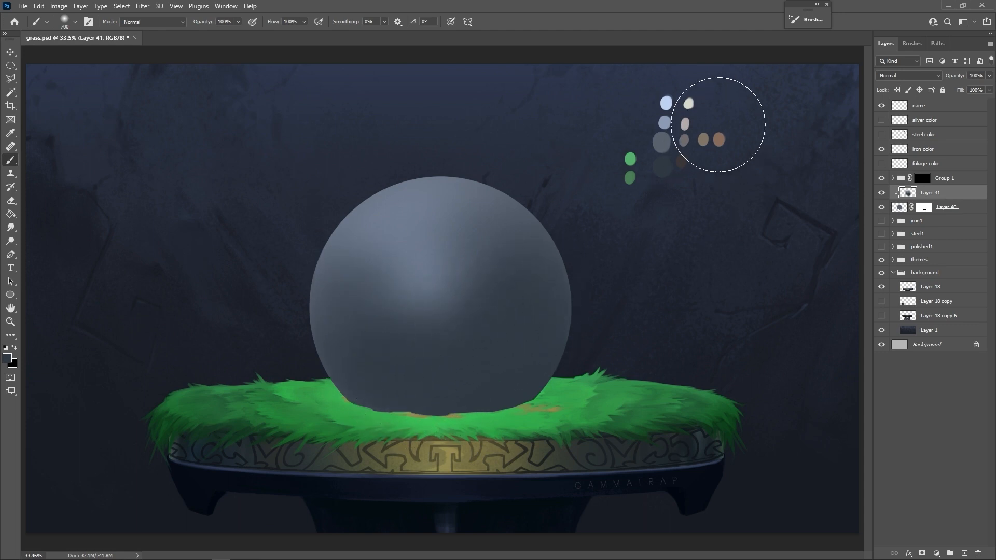
Sample the warm grey swatch and softly glaze warm tones over the sphere's upper half
{"action": "left_click", "coordinate": [685, 125], "text": "alt"}
{"action": "mouse_move", "coordinate": [510, 200]}
{"action": "left_mouse_down"}
{"action": "mouse_move", "coordinate": [476, 271]}
{"action": "mouse_move", "coordinate": [414, 271]}
{"action": "mouse_move", "coordinate": [417, 252]}
{"action": "mouse_move", "coordinate": [398, 266]}
{"action": "mouse_move", "coordinate": [388, 240]}
{"action": "mouse_move", "coordinate": [399, 330]}
{"action": "mouse_move", "coordinate": [354, 300]}
{"action": "mouse_move", "coordinate": [456, 245]}
{"action": "mouse_move", "coordinate": [417, 217]}
{"action": "mouse_move", "coordinate": [496, 251]}
{"action": "mouse_move", "coordinate": [463, 235]}
{"action": "mouse_move", "coordinate": [509, 278]}
{"action": "mouse_move", "coordinate": [487, 240]}
{"action": "mouse_move", "coordinate": [485, 265]}
{"action": "mouse_move", "coordinate": [422, 272]}
{"action": "mouse_move", "coordinate": [453, 280]}
{"action": "left_mouse_up"}
{"action": "mouse_move", "coordinate": [523, 251]}
{"action": "left_mouse_down"}
{"action": "mouse_move", "coordinate": [487, 298]}
{"action": "mouse_move", "coordinate": [477, 261]}
{"action": "mouse_move", "coordinate": [486, 266]}
{"action": "mouse_move", "coordinate": [346, 336]}
{"action": "mouse_move", "coordinate": [500, 268]}
{"action": "mouse_move", "coordinate": [413, 346]}
{"action": "mouse_move", "coordinate": [462, 276]}
{"action": "mouse_move", "coordinate": [430, 226]}
{"action": "mouse_move", "coordinate": [401, 284]}
{"action": "left_mouse_up"}
Sample the orange-brown swatch and add soft brown tones across the sphere's upper area with a 600 px brush
{"action": "key", "text": "]"}
{"action": "key", "text": "]"}
{"action": "key", "text": "bracketleft"}
{"action": "key", "text": "bracketleft"}
{"action": "key", "text": "bracketleft"}
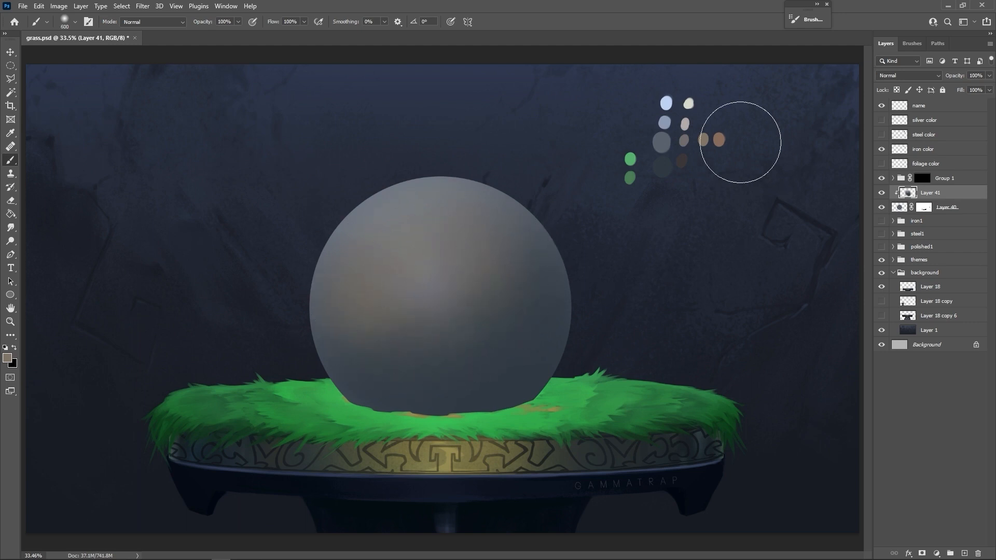
{"action": "left_click", "coordinate": [719, 139], "text": "alt"}
{"action": "mouse_move", "coordinate": [422, 228]}
{"action": "left_mouse_down"}
{"action": "mouse_move", "coordinate": [433, 247]}
{"action": "mouse_move", "coordinate": [441, 231]}
{"action": "mouse_move", "coordinate": [414, 222]}
{"action": "mouse_move", "coordinate": [548, 256]}
{"action": "mouse_move", "coordinate": [369, 229]}
{"action": "mouse_move", "coordinate": [528, 237]}
{"action": "mouse_move", "coordinate": [481, 253]}
{"action": "mouse_move", "coordinate": [486, 285]}
{"action": "left_mouse_up"}
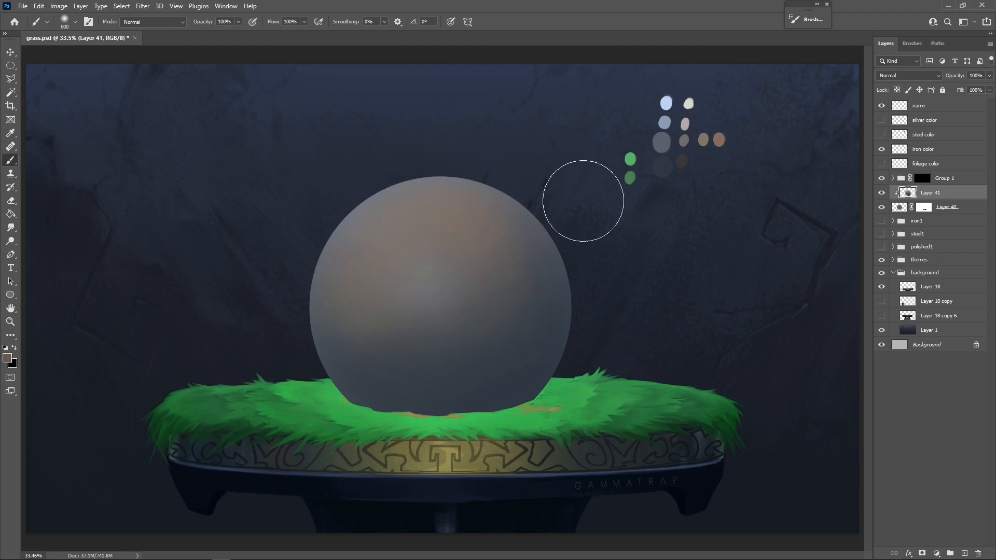
Sample the cream swatch and paint a soft bright highlight on the sphere's upper left with a 400 px brush
{"action": "left_click", "coordinate": [689, 104], "text": "alt"}
{"action": "key", "text": "bracketleft"}
{"action": "key", "text": "bracketleft"}
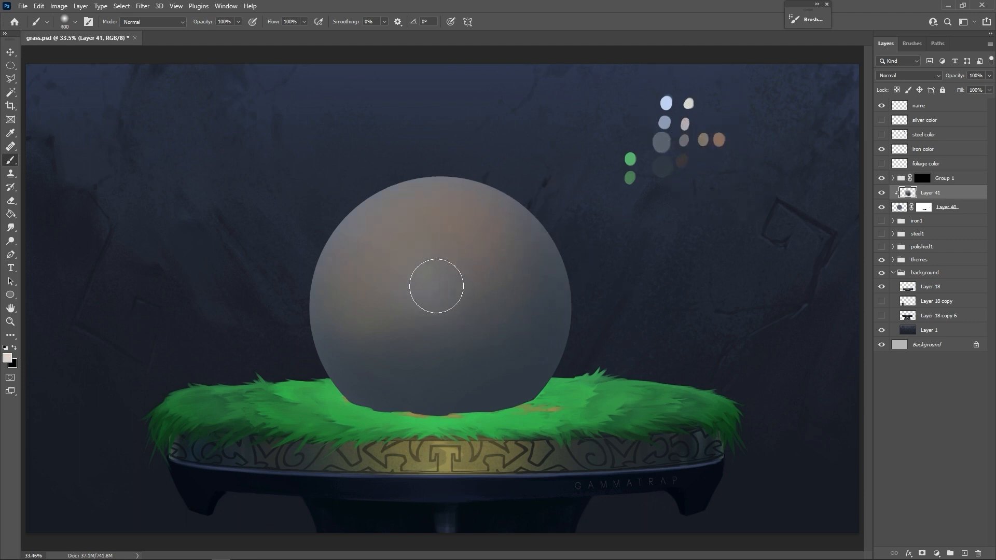
{"action": "mouse_move", "coordinate": [391, 249]}
{"action": "left_mouse_down"}
{"action": "mouse_move", "coordinate": [380, 280]}
{"action": "mouse_move", "coordinate": [456, 230]}
{"action": "mouse_move", "coordinate": [413, 241]}
{"action": "mouse_move", "coordinate": [494, 239]}
{"action": "mouse_move", "coordinate": [414, 249]}
{"action": "left_mouse_up"}
{"action": "key", "text": "bracketleft"}
{"action": "key", "text": "bracketright"}
{"action": "key", "text": "bracketright"}
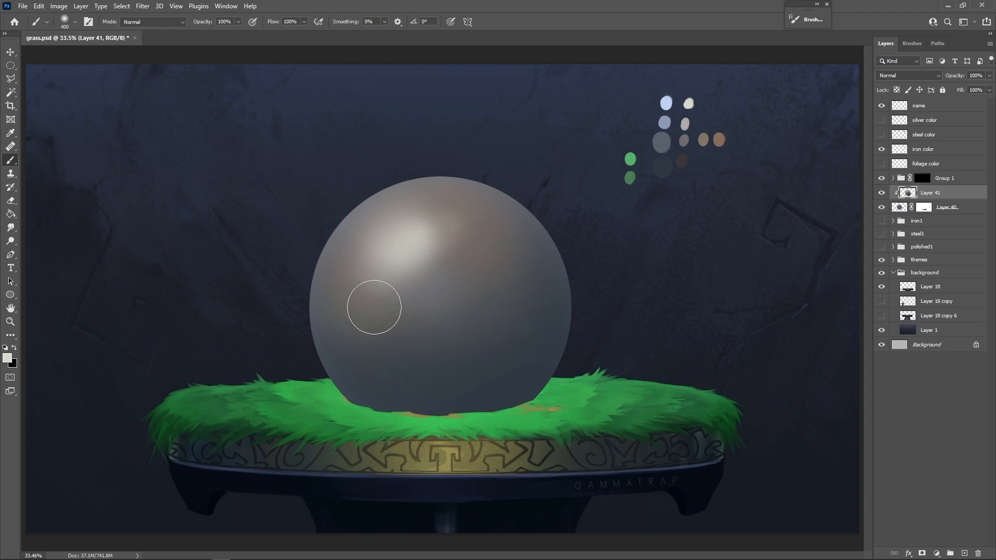
Try a white hot spot and a broad white glow over the sphere's highlight, enlarging the brush to 800 px
{"action": "key", "text": "d"}
{"action": "key", "text": "x"}
{"action": "key", "text": "bracketright"}
{"action": "key", "text": "bracketright"}
{"action": "key", "text": "bracketright"}
{"action": "key", "text": "bracketright"}
{"action": "key", "text": "bracketright"}
{"action": "key", "text": "bracketright"}
{"action": "key", "text": "bracketright"}
{"action": "key", "text": "bracketright"}
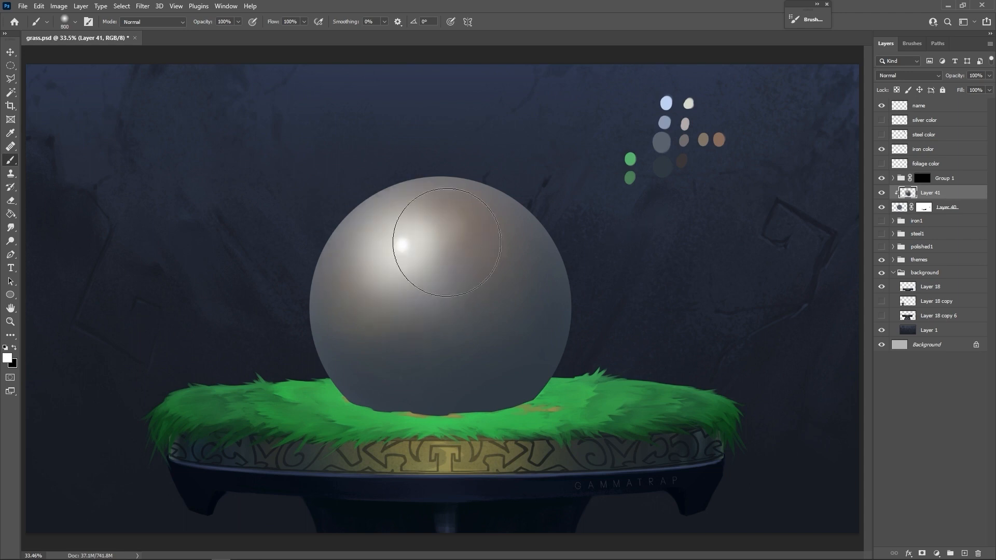
{"action": "key", "text": "ctrl+z"}
Sample a pinkish grey and dab a soft secondary reflection to the right of the main highlight with a 175 px brush
{"action": "key", "text": "bracketleft"}
{"action": "key", "text": "bracketleft"}
{"action": "key", "text": "bracketleft"}
{"action": "key", "text": "bracketleft"}
{"action": "key", "text": "bracketleft"}
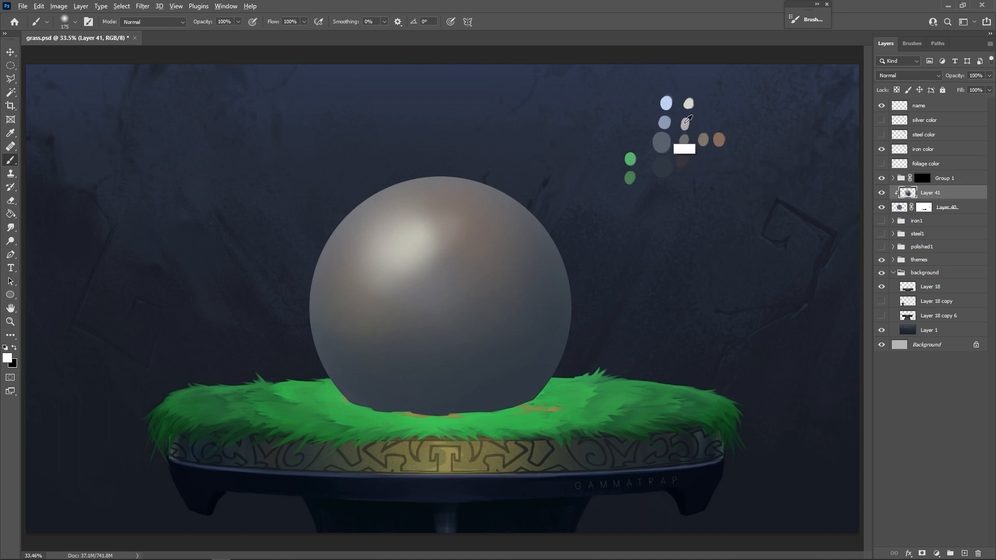
{"action": "left_click", "coordinate": [684, 126], "text": "alt"}
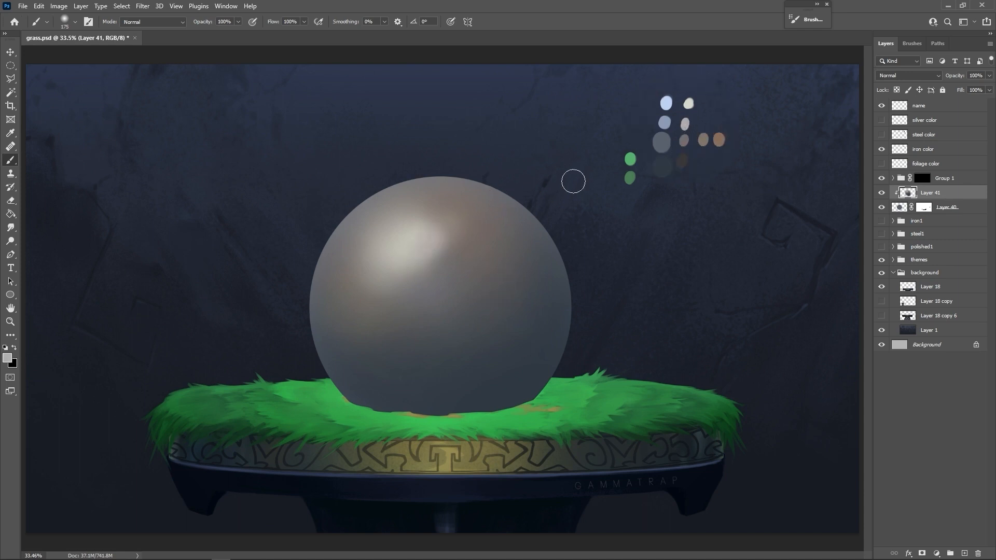
{"action": "left_click", "coordinate": [463, 236], "text": "alt"}
{"action": "left_click_drag", "start_coordinate": [444, 236], "coordinate": [439, 245]}
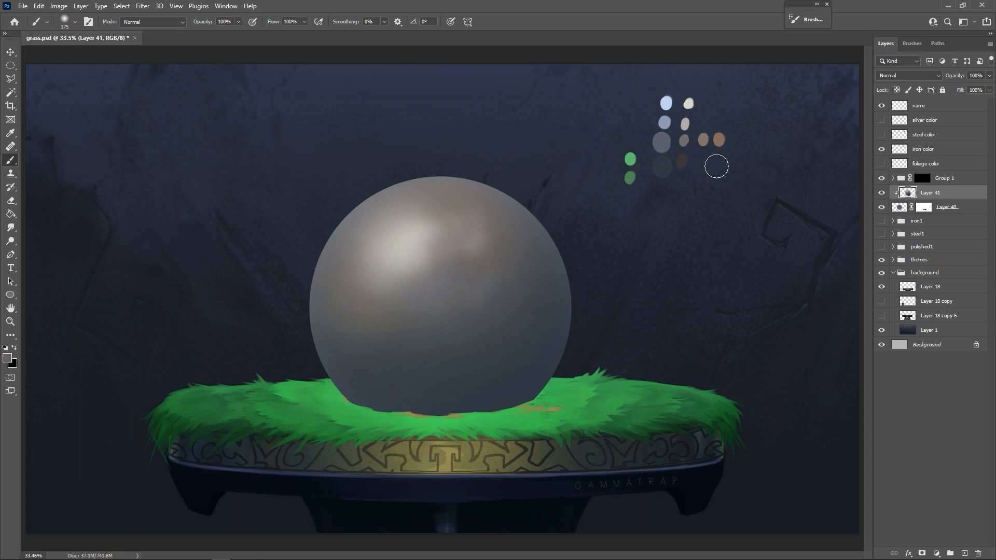
Set the foreground colour to the dark violet 1a1925
{"action": "left_click", "coordinate": [8, 360]}
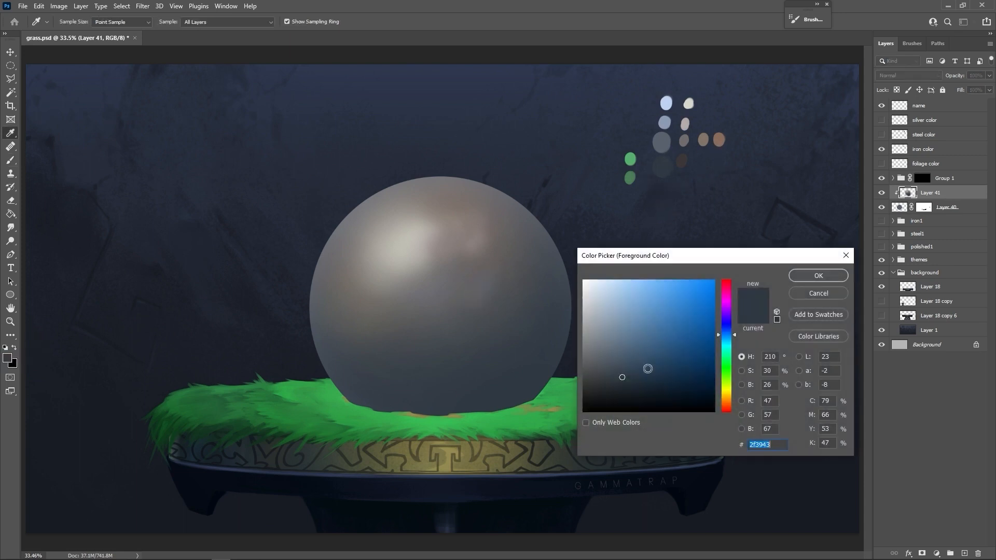
{"action": "left_click", "coordinate": [631, 394]}
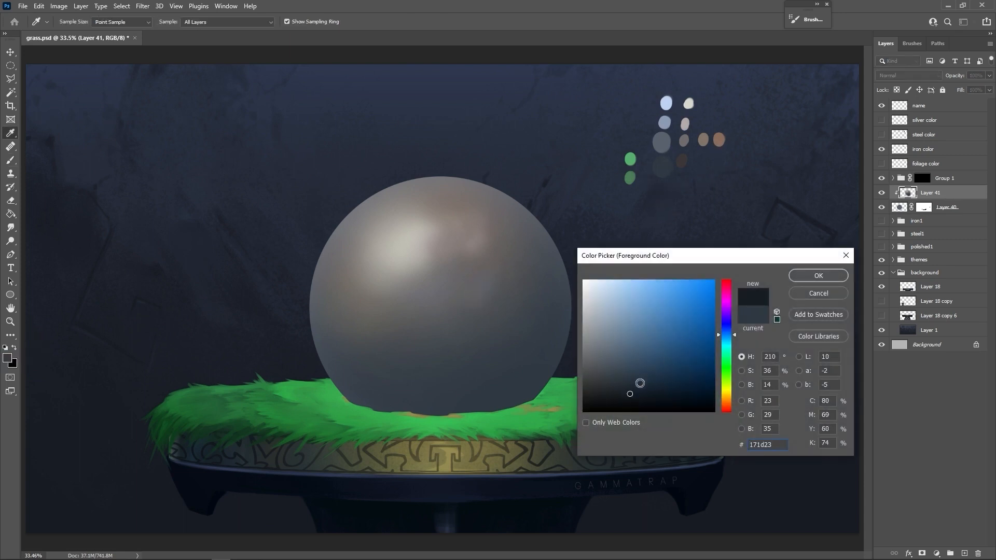
{"action": "left_click", "coordinate": [731, 409]}
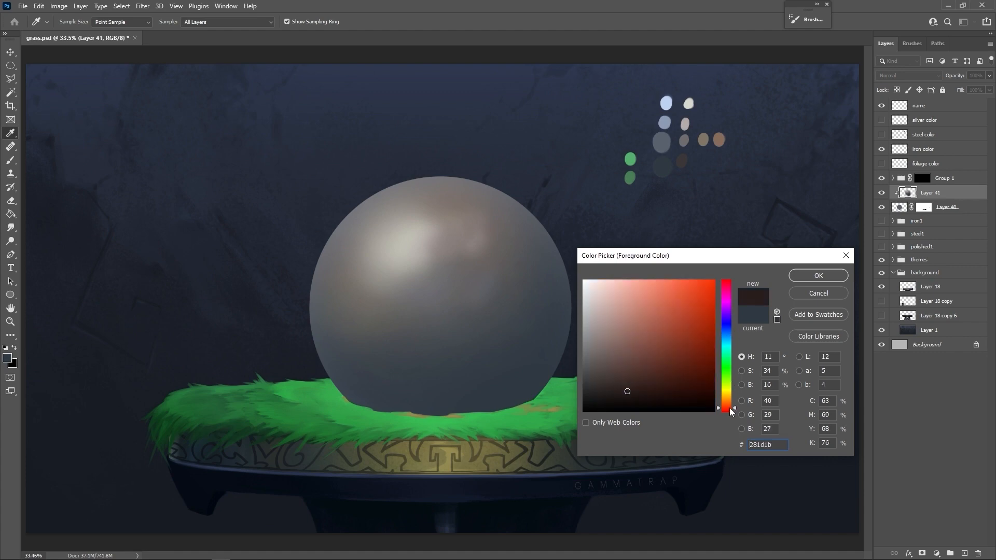
{"action": "left_click_drag", "start_coordinate": [728, 408], "coordinate": [728, 406]}
{"action": "left_click", "coordinate": [727, 321]}
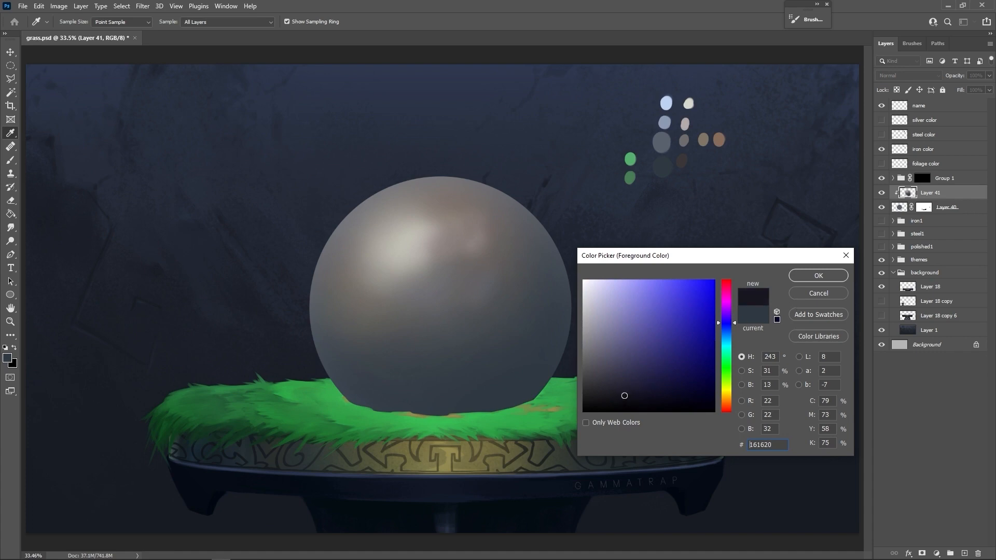
{"action": "left_click", "coordinate": [819, 275]}
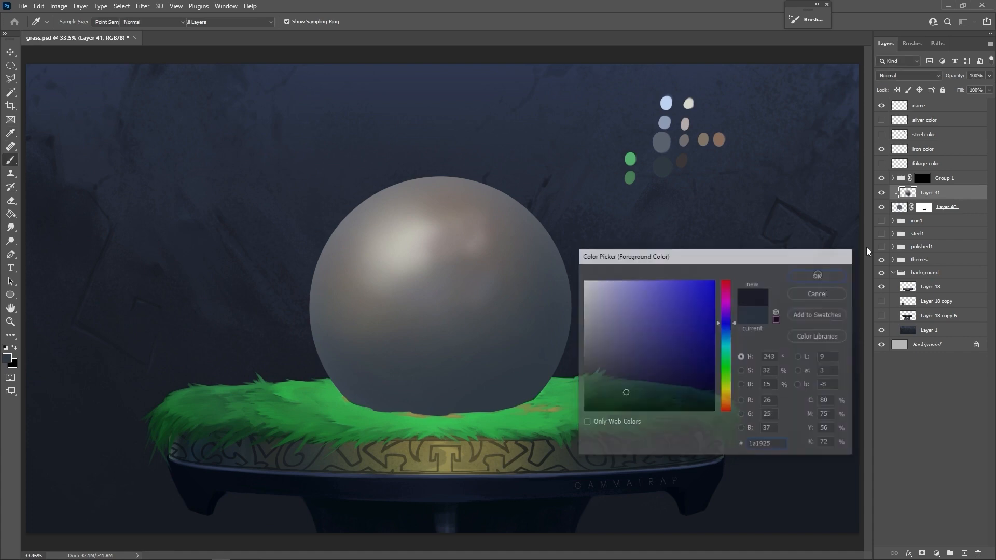
Add a dark violet swatch below the palette on the iron color layer with the Hard Round Pressure Opacity brush
{"action": "key", "text": "b"}
{"action": "left_click", "coordinate": [924, 149]}
{"action": "right_click", "coordinate": [631, 226]}
{"action": "left_click", "coordinate": [683, 327]}
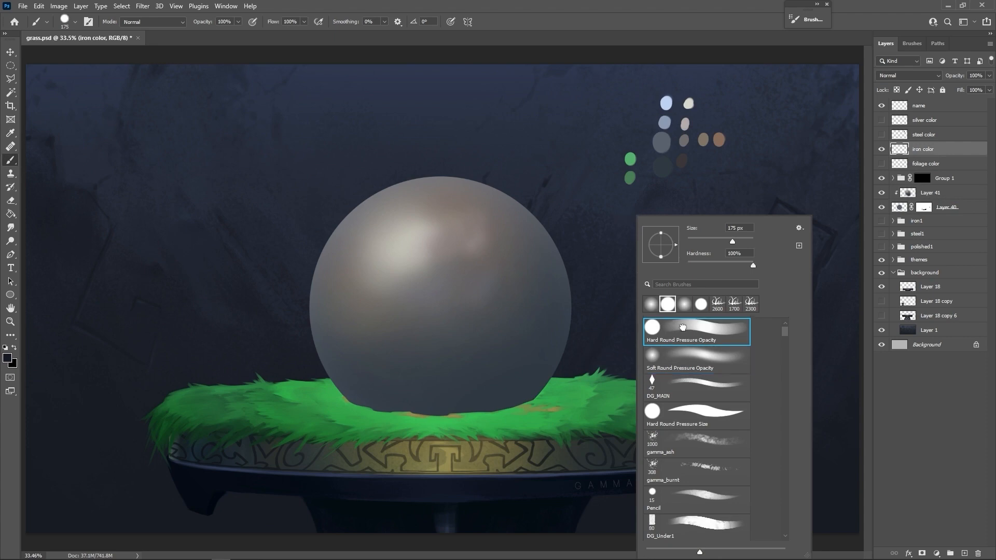
{"action": "key", "text": "Return"}
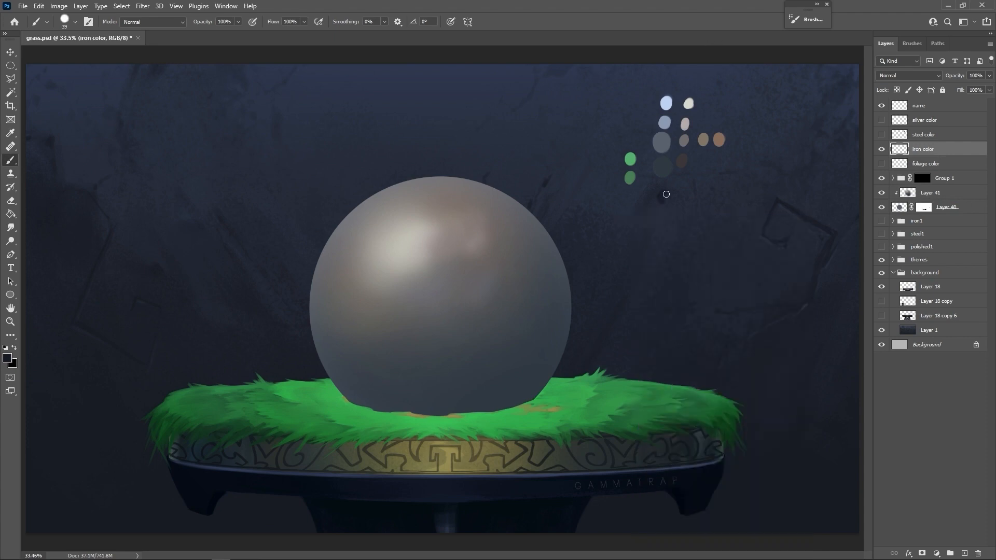
On Layer 41, paint soft dark violet shading over the sphere's lower-right half with a 400 px soft round brush
{"action": "left_click", "coordinate": [533, 329], "text": "ctrl"}
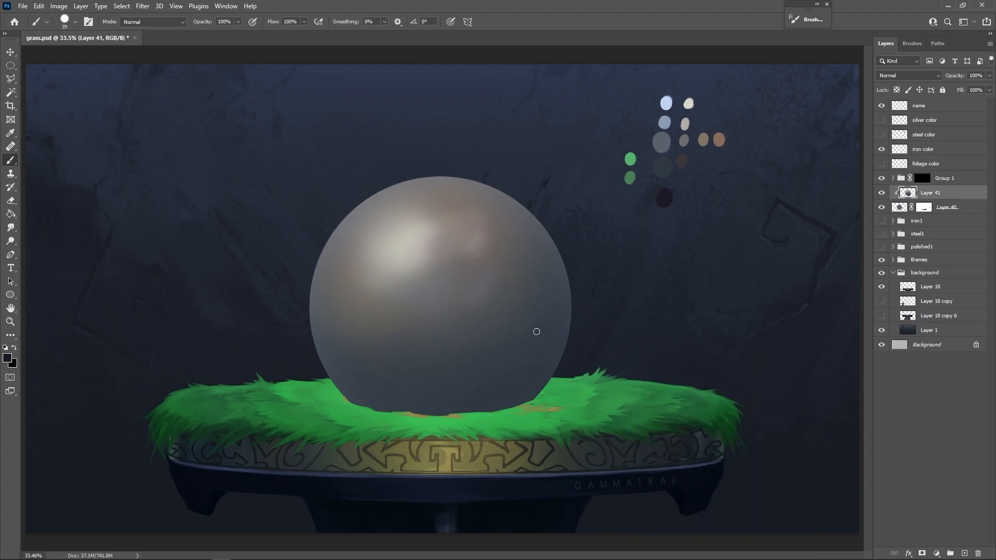
{"action": "right_click", "coordinate": [534, 329]}
{"action": "double_click", "coordinate": [570, 304]}
{"action": "mouse_move", "coordinate": [479, 382]}
{"action": "left_mouse_down"}
{"action": "mouse_move", "coordinate": [501, 353]}
{"action": "mouse_move", "coordinate": [421, 390]}
{"action": "mouse_move", "coordinate": [502, 354]}
{"action": "mouse_move", "coordinate": [422, 380]}
{"action": "mouse_move", "coordinate": [549, 308]}
{"action": "mouse_move", "coordinate": [531, 331]}
{"action": "mouse_move", "coordinate": [438, 383]}
{"action": "mouse_move", "coordinate": [522, 263]}
{"action": "mouse_move", "coordinate": [453, 388]}
{"action": "mouse_move", "coordinate": [520, 337]}
{"action": "left_mouse_up"}
{"action": "mouse_move", "coordinate": [414, 345]}
{"action": "left_mouse_down"}
{"action": "mouse_move", "coordinate": [412, 391]}
{"action": "mouse_move", "coordinate": [358, 339]}
{"action": "mouse_move", "coordinate": [471, 359]}
{"action": "left_mouse_up"}
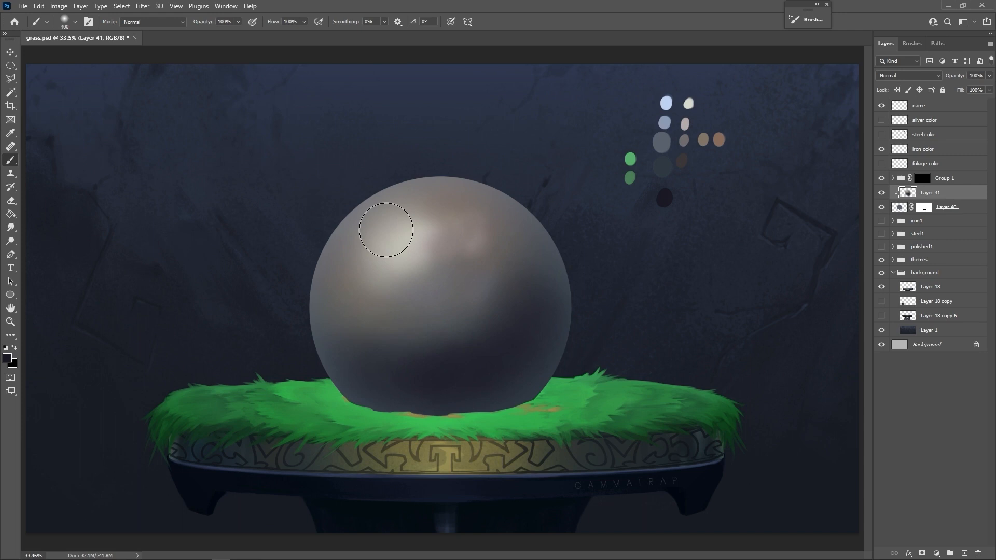
{"action": "mouse_move", "coordinate": [498, 348]}
{"action": "left_mouse_down"}
{"action": "mouse_move", "coordinate": [486, 320]}
{"action": "mouse_move", "coordinate": [450, 356]}
{"action": "mouse_move", "coordinate": [502, 323]}
{"action": "mouse_move", "coordinate": [545, 313]}
{"action": "left_mouse_up"}
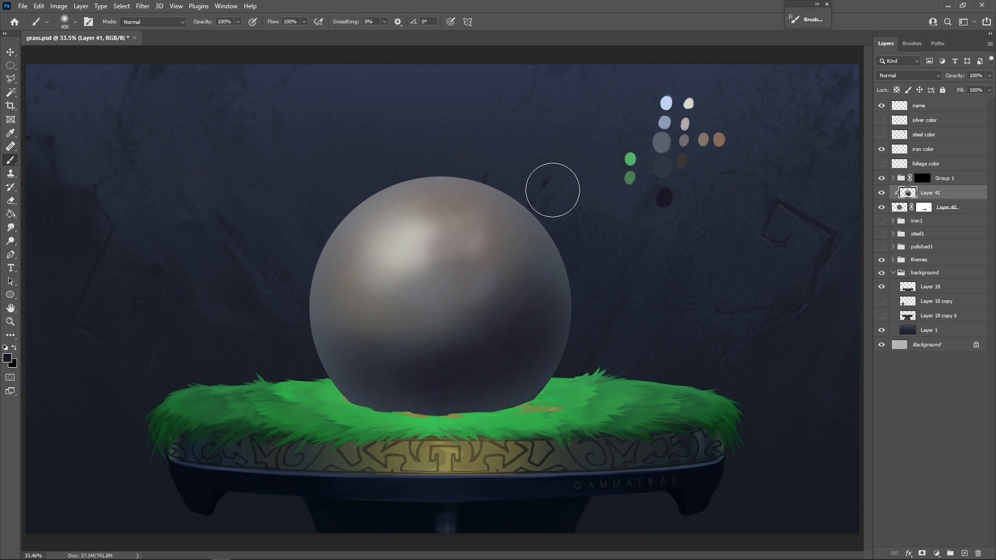
Deepen the dark violet shadow across the sphere's base with a 500 px brush
{"action": "key", "text": "bracketright"}
{"action": "key", "text": "bracketright"}
{"action": "mouse_move", "coordinate": [461, 395]}
{"action": "left_mouse_down"}
{"action": "mouse_move", "coordinate": [546, 347]}
{"action": "mouse_move", "coordinate": [469, 390]}
{"action": "mouse_move", "coordinate": [520, 308]}
{"action": "mouse_move", "coordinate": [400, 382]}
{"action": "mouse_move", "coordinate": [366, 388]}
{"action": "mouse_move", "coordinate": [517, 325]}
{"action": "mouse_move", "coordinate": [437, 339]}
{"action": "mouse_move", "coordinate": [332, 398]}
{"action": "left_mouse_up"}
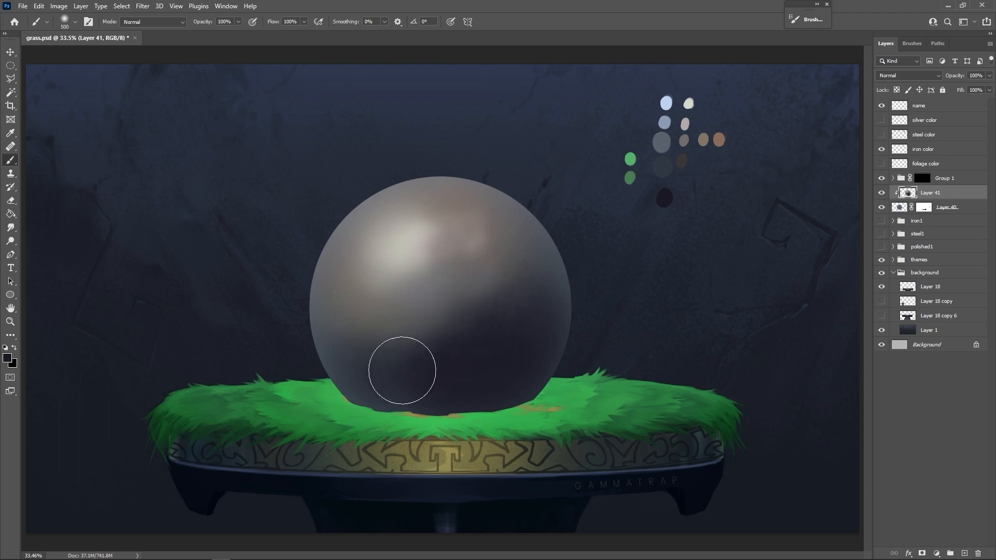
{"action": "mouse_move", "coordinate": [461, 339]}
{"action": "left_mouse_down"}
{"action": "mouse_move", "coordinate": [514, 313]}
{"action": "mouse_move", "coordinate": [473, 295]}
{"action": "mouse_move", "coordinate": [390, 352]}
{"action": "mouse_move", "coordinate": [354, 341]}
{"action": "mouse_move", "coordinate": [430, 306]}
{"action": "mouse_move", "coordinate": [488, 366]}
{"action": "left_mouse_up"}
Paint a light blue rim light along the sphere's upper-right edge with a 200 px brush, and blend its inner side using sampled dark blue
{"action": "left_click", "coordinate": [666, 103], "text": "alt"}
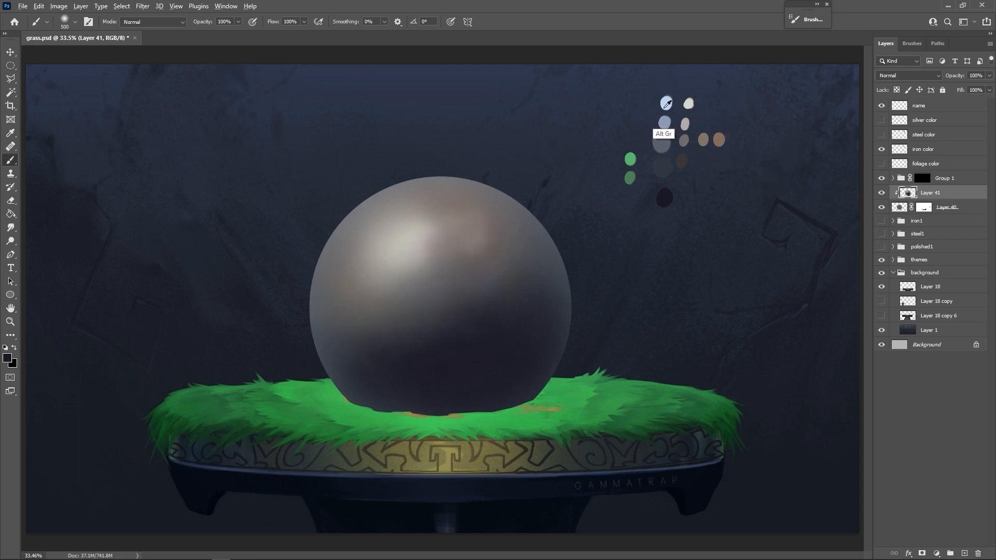
{"action": "key", "text": "bracketleft"}
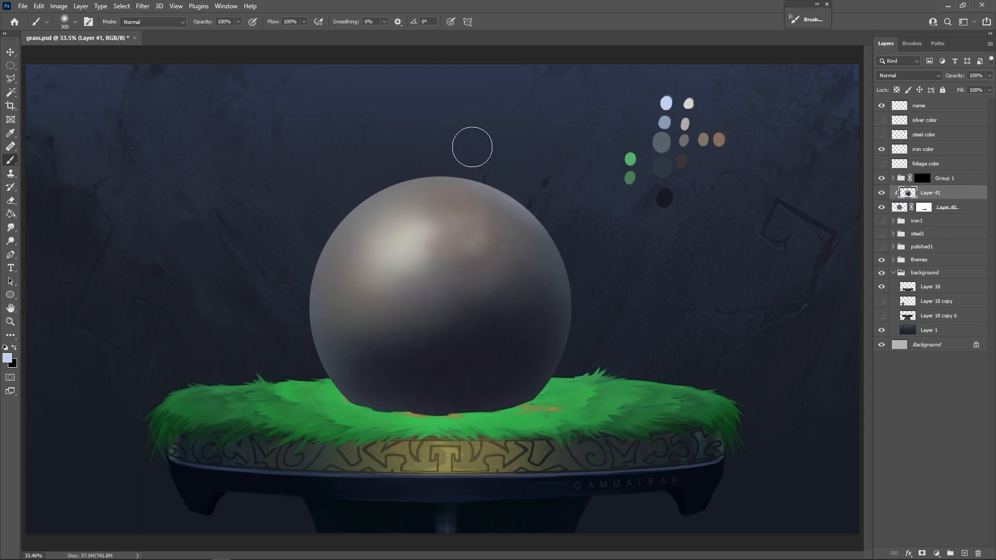
{"action": "mouse_move", "coordinate": [472, 147]}
{"action": "left_mouse_down"}
{"action": "mouse_move", "coordinate": [570, 241]}
{"action": "mouse_move", "coordinate": [497, 188]}
{"action": "mouse_move", "coordinate": [577, 298]}
{"action": "left_mouse_up"}
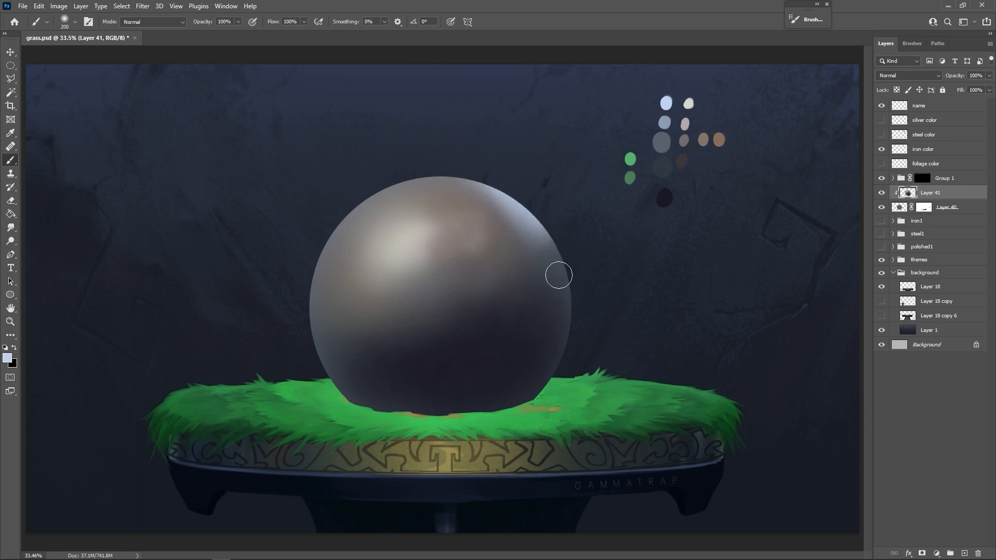
{"action": "left_click_drag", "start_coordinate": [508, 178], "coordinate": [570, 279]}
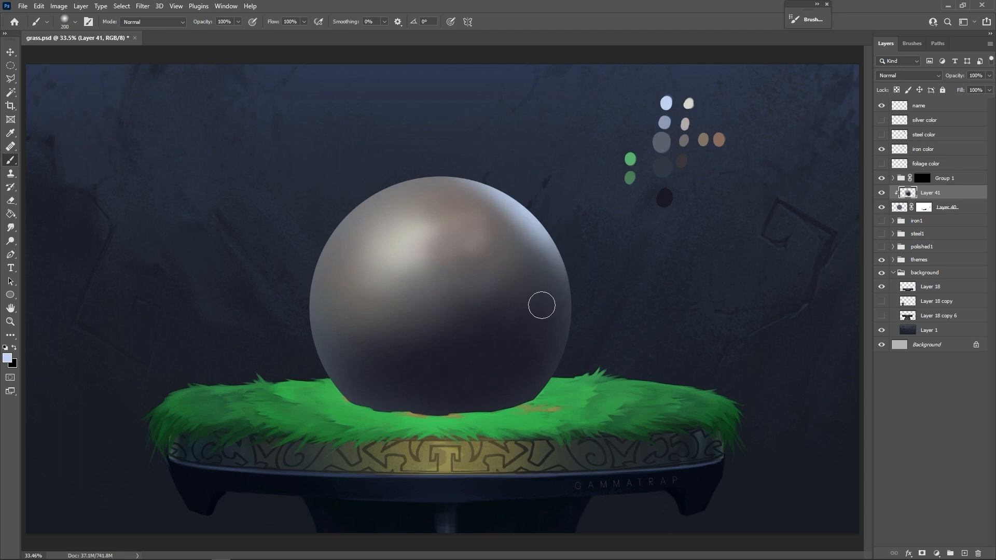
{"action": "left_click", "coordinate": [544, 278], "text": "alt"}
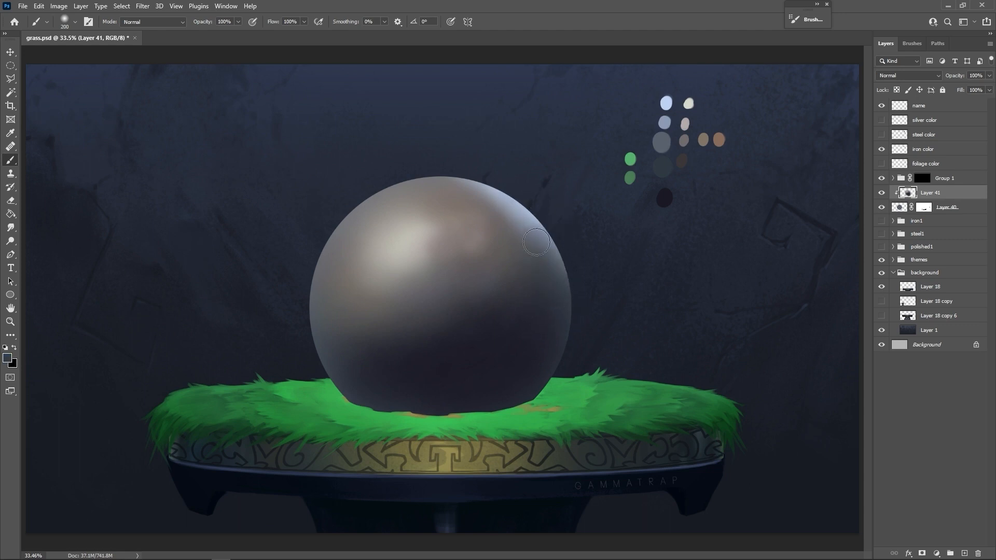
{"action": "left_click_drag", "start_coordinate": [536, 241], "coordinate": [544, 261]}
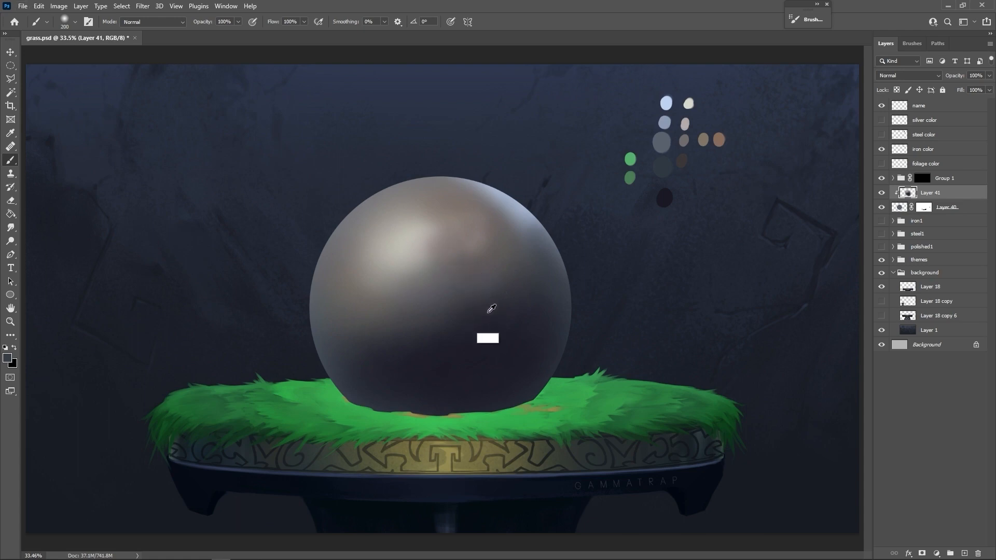
Try extending the dark shadow up into the sphere's centre with the 200 px brush
{"action": "mouse_move", "coordinate": [491, 309]}
{"action": "left_mouse_down"}
{"action": "mouse_move", "coordinate": [483, 351]}
{"action": "mouse_move", "coordinate": [493, 298]}
{"action": "mouse_move", "coordinate": [480, 235]}
{"action": "mouse_move", "coordinate": [438, 217]}
{"action": "mouse_move", "coordinate": [385, 230]}
{"action": "mouse_move", "coordinate": [363, 304]}
{"action": "mouse_move", "coordinate": [402, 373]}
{"action": "mouse_move", "coordinate": [376, 400]}
{"action": "mouse_move", "coordinate": [414, 223]}
{"action": "left_mouse_up"}
{"action": "left_click_drag", "start_coordinate": [498, 353], "coordinate": [469, 358]}
{"action": "key", "text": "ctrl+z"}
{"action": "left_click_drag", "start_coordinate": [455, 301], "coordinate": [521, 356]}
{"action": "left_click_drag", "start_coordinate": [496, 325], "coordinate": [456, 289]}
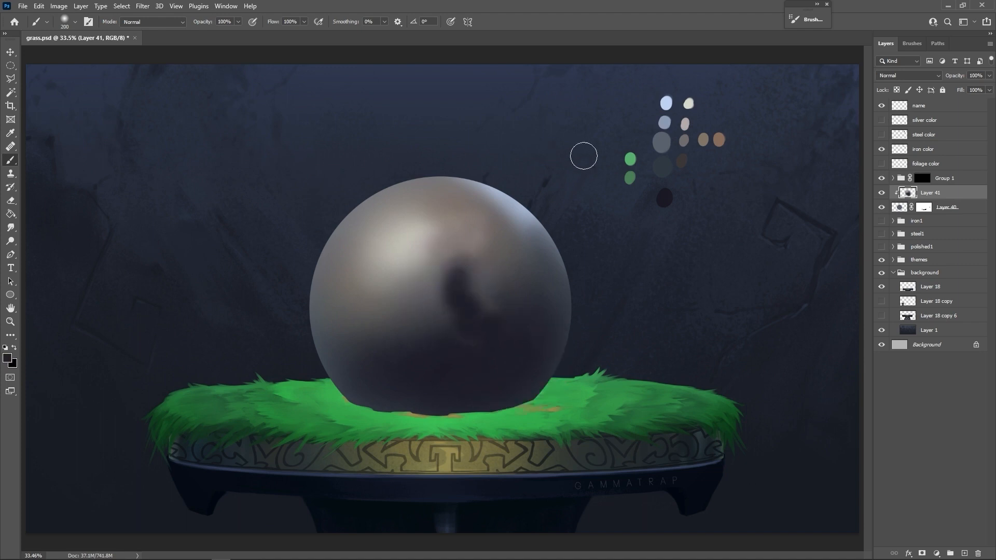
{"action": "key", "text": "ctrl+z"}
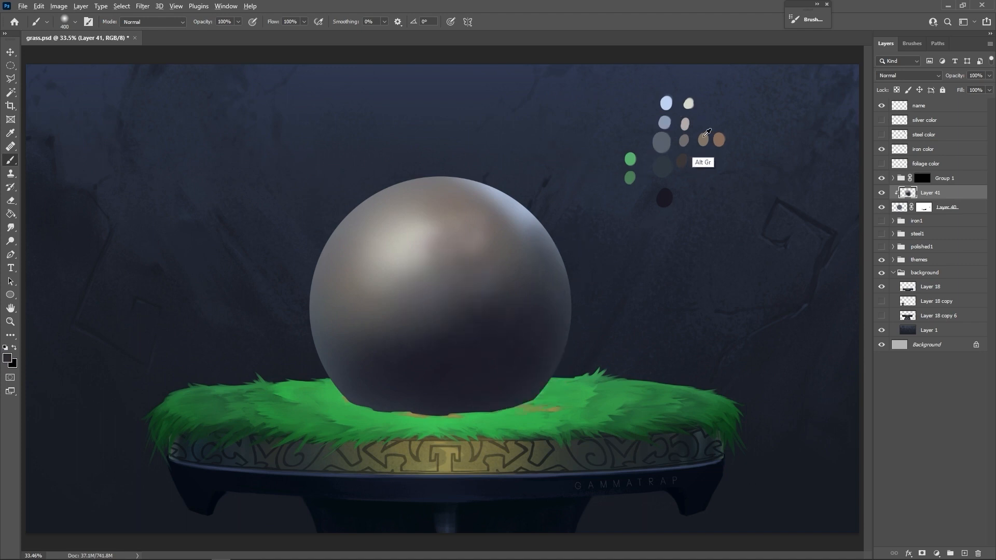
Soften the sphere's central shadow transition with a sampled dark tone, and paint dark green grass reflections along its lower edge with a 400 px brush
{"action": "left_click", "coordinate": [677, 188], "text": "alt"}
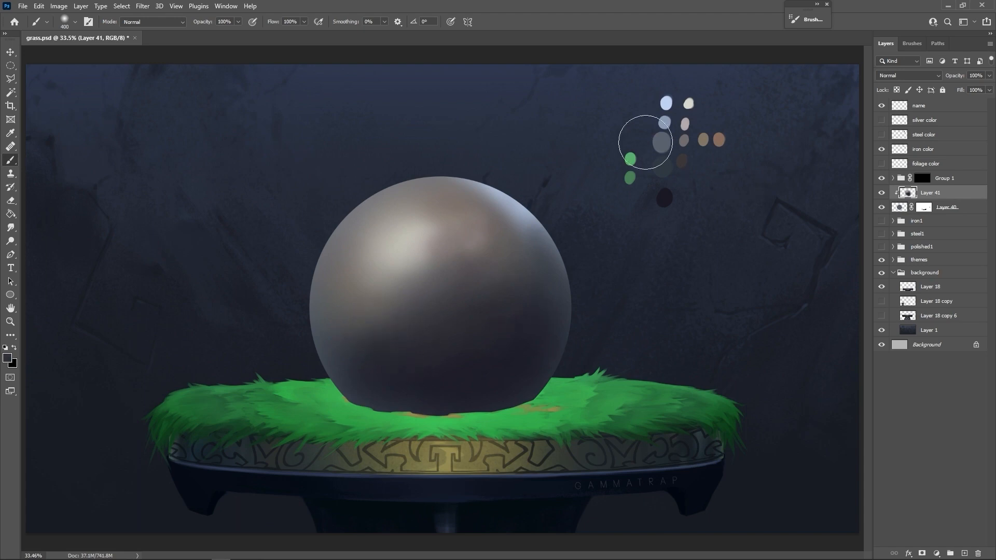
{"action": "left_click", "coordinate": [630, 178], "text": "alt"}
{"action": "key", "text": "bracketleft"}
{"action": "key", "text": "bracketleft"}
{"action": "key", "text": "bracketright"}
{"action": "key", "text": "bracketright"}
{"action": "key", "text": "bracketleft"}
{"action": "key", "text": "bracketleft"}
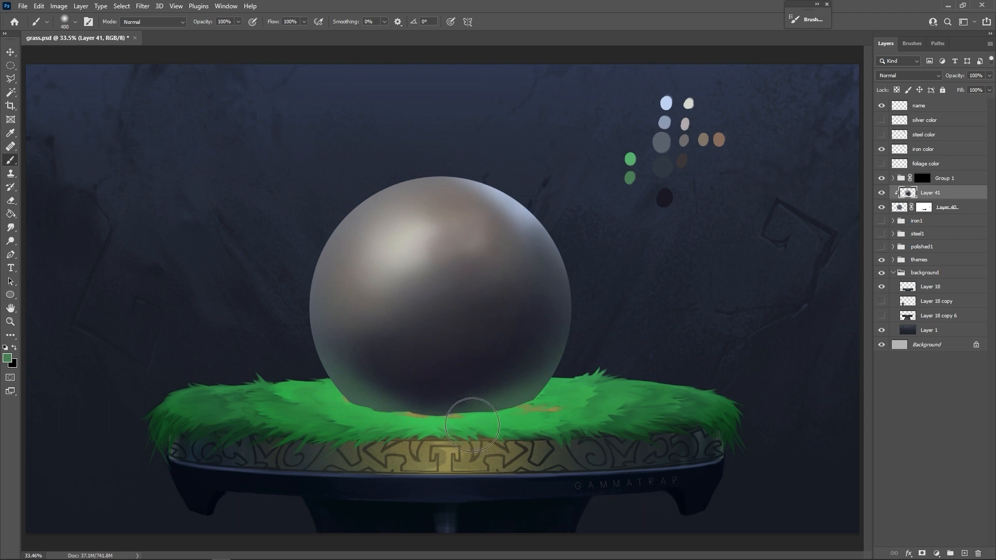
Strengthen the green bounce light around the sphere's base with a 500 px brush
{"action": "key", "text": "bracketright"}
{"action": "key", "text": "bracketright"}
{"action": "key", "text": "bracketright"}
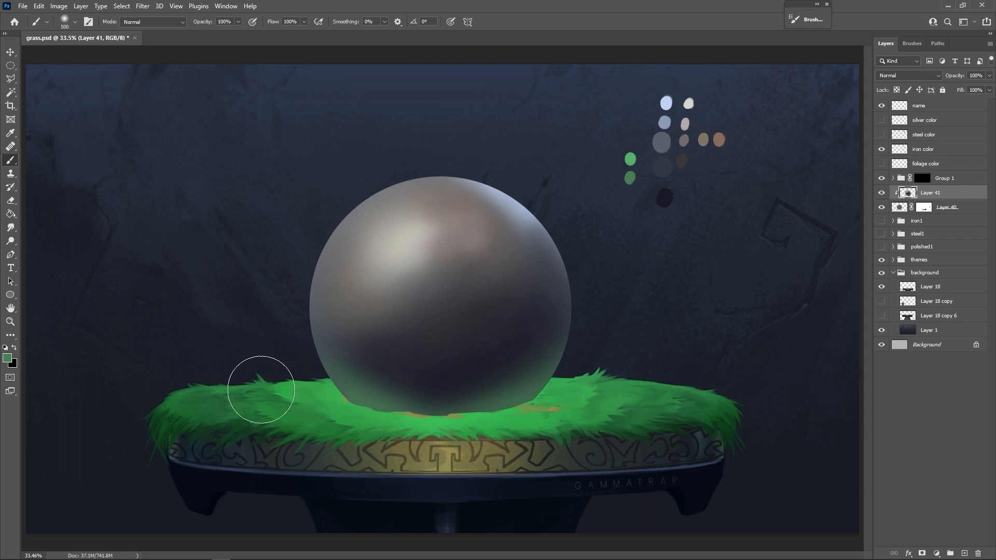
Sample the dark green from the sphere's lower left and blend the lower-right reflection into the shadow with a 400 px brush
{"action": "key", "text": "bracketleft"}
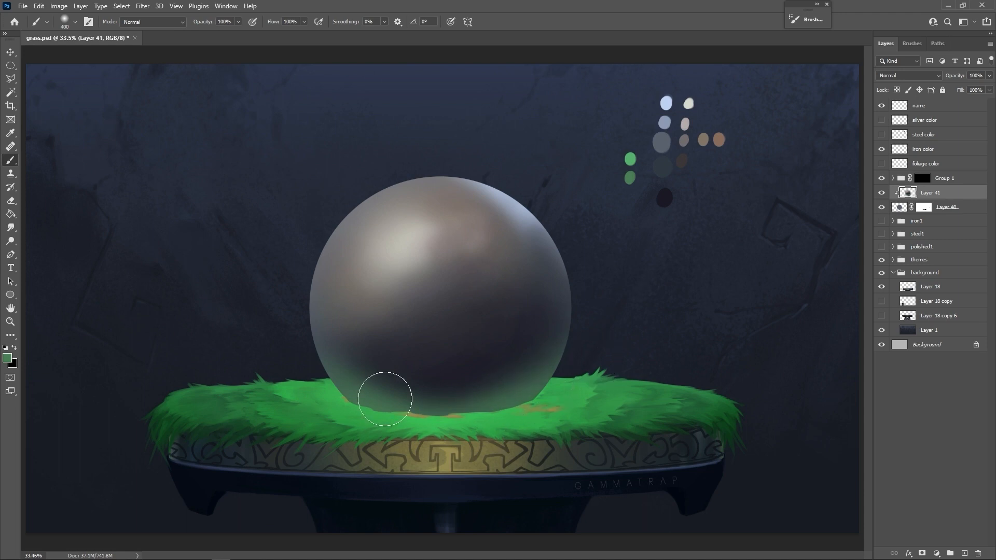
{"action": "left_click", "coordinate": [363, 360], "text": "alt"}
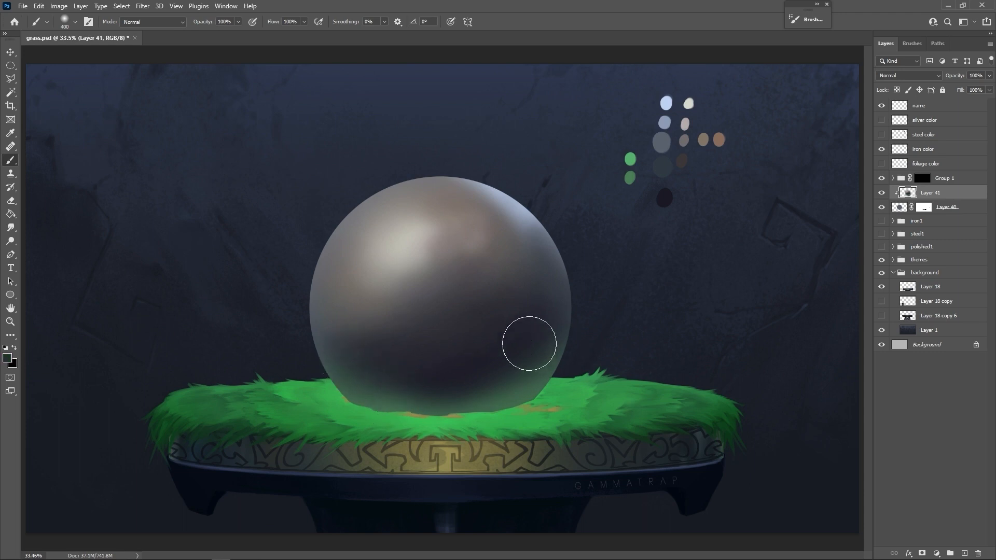
{"action": "mouse_move", "coordinate": [529, 343]}
{"action": "left_mouse_down"}
{"action": "mouse_move", "coordinate": [516, 367]}
{"action": "mouse_move", "coordinate": [510, 360]}
{"action": "left_mouse_up"}
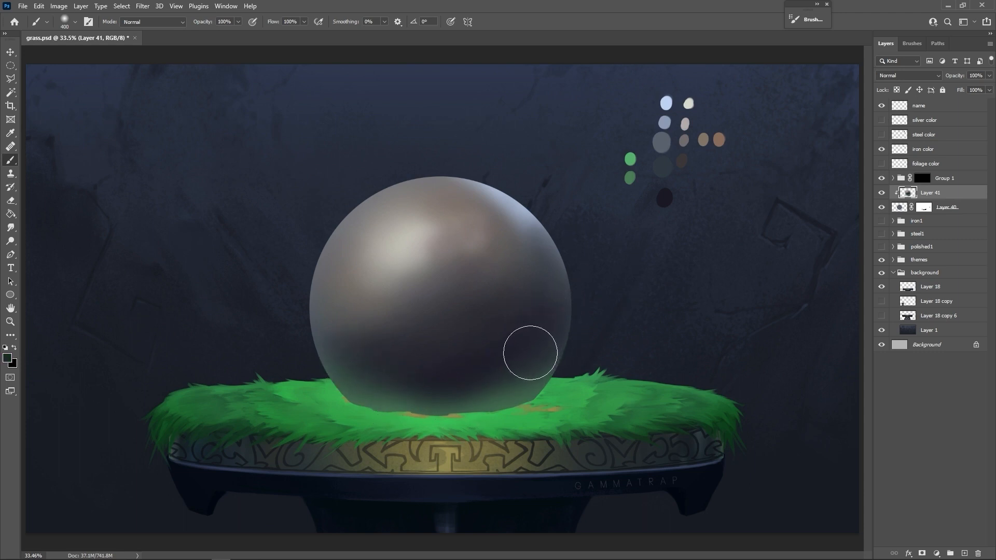
Paint a dark dent on the sphere's upper right with a 60 px brush, using the dark grey palette swatch
{"action": "key", "text": "bracketleft"}
{"action": "key", "text": "bracketleft"}
{"action": "key", "text": "bracketleft"}
{"action": "key", "text": "bracketleft"}
{"action": "key", "text": "bracketleft"}
{"action": "key", "text": "bracketleft"}
{"action": "key", "text": "bracketleft"}
{"action": "key", "text": "bracketleft"}
{"action": "key", "text": "bracketleft"}
{"action": "key", "text": "bracketleft"}
{"action": "key", "text": "alt"}
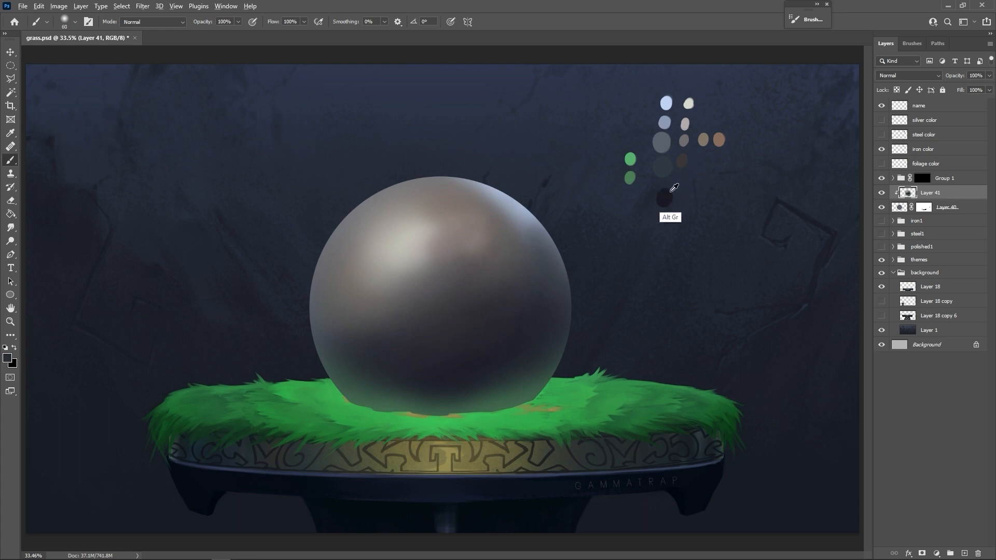
{"action": "left_click", "coordinate": [664, 163], "text": "alt"}
{"action": "left_click_drag", "start_coordinate": [476, 278], "coordinate": [493, 264]}
Paint a dent on the sphere's left side with a 125 px brush, and blend the upper-right dent with a 90 px brush
{"action": "key", "text": "bracketright"}
{"action": "key", "text": "bracketright"}
{"action": "key", "text": "bracketright"}
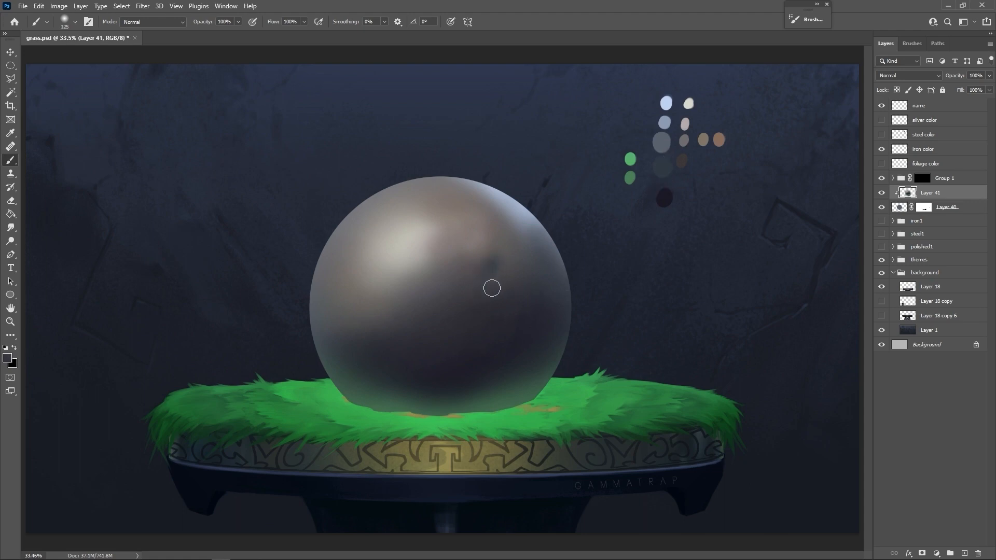
{"action": "left_click", "coordinate": [363, 293]}
{"action": "left_click", "coordinate": [501, 275], "text": "alt"}
{"action": "key", "text": "bracketleft"}
{"action": "key", "text": "bracketleft"}
Paint a dark dent at the sphere's centre with a 125 px brush and soften its edge with a sampled mid tone
{"action": "key", "text": "alt"}
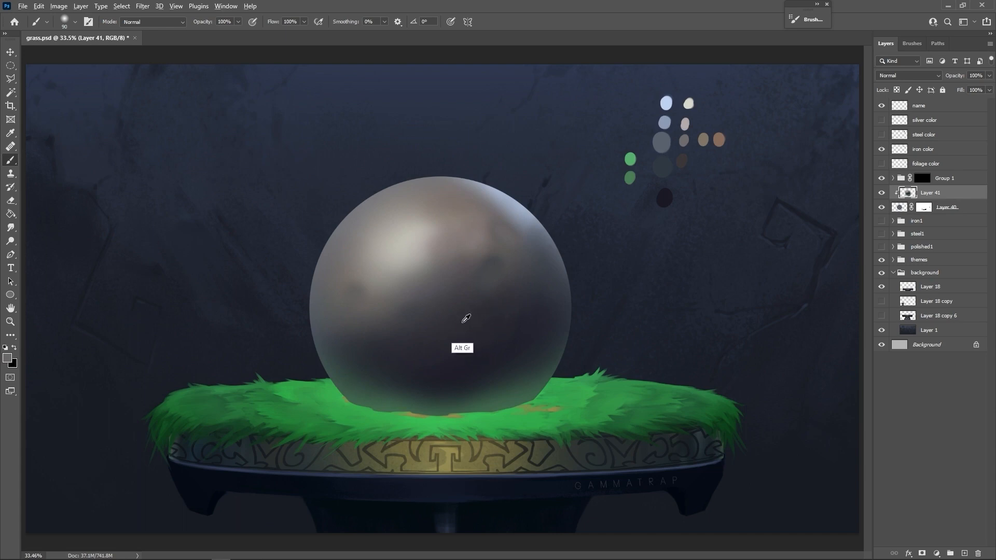
{"action": "left_click", "coordinate": [471, 328], "text": "alt"}
{"action": "key", "text": "bracketright"}
{"action": "mouse_move", "coordinate": [439, 302]}
{"action": "left_mouse_down"}
{"action": "mouse_move", "coordinate": [449, 291]}
{"action": "mouse_move", "coordinate": [445, 300]}
{"action": "left_mouse_up"}
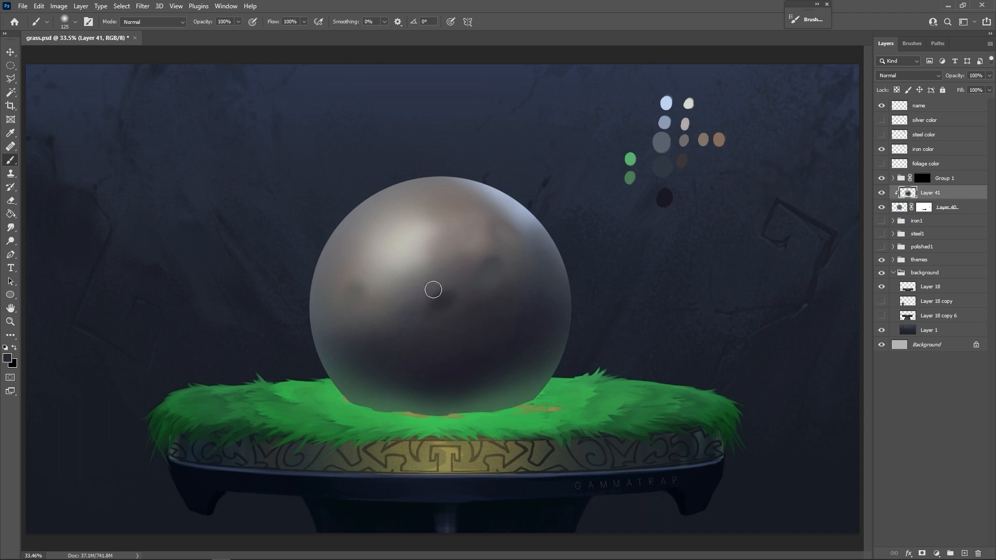
{"action": "left_click", "coordinate": [423, 297], "text": "alt"}
{"action": "left_click", "coordinate": [441, 304]}
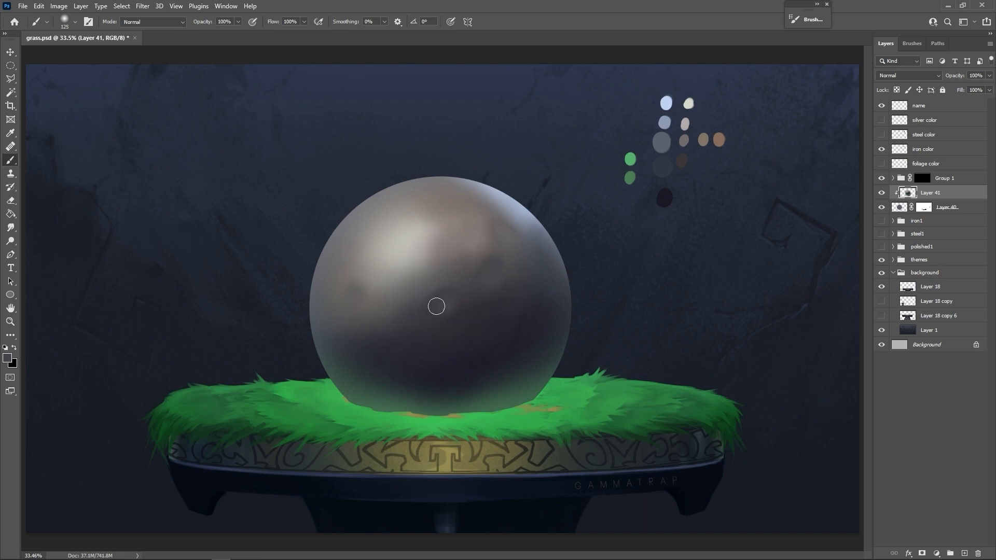
Refine the edges of the central dent with sampled light and dark tones and a 45 px brush
{"action": "left_click", "coordinate": [469, 293], "text": "alt"}
{"action": "left_click", "coordinate": [424, 256], "text": "alt"}
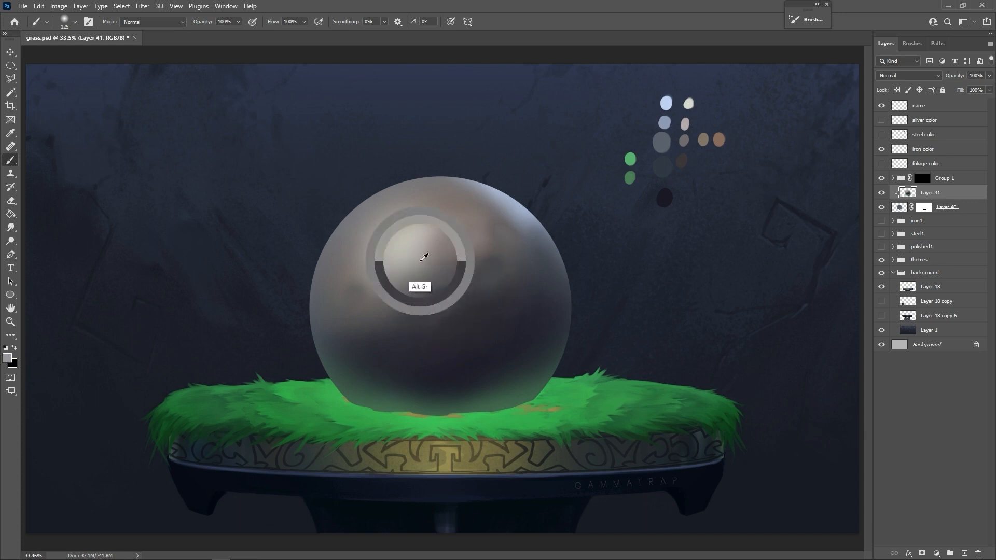
{"action": "key", "text": "bracketleft"}
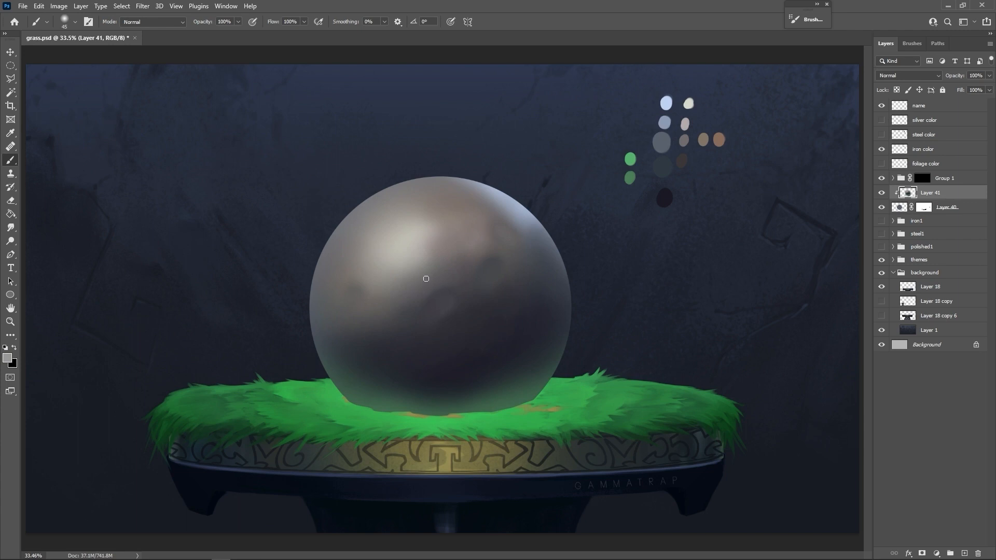
{"action": "left_click", "coordinate": [442, 264], "text": "alt"}
{"action": "left_click", "coordinate": [447, 306], "text": "alt"}
{"action": "left_click", "coordinate": [442, 308], "text": "alt"}
{"action": "left_click", "coordinate": [464, 309], "text": "alt"}
Add subtle tonal variation in the shadow below the centre and a soft highlight beside the left dent
{"action": "left_click_drag", "start_coordinate": [398, 345], "coordinate": [441, 343]}
{"action": "left_click", "coordinate": [390, 316], "text": "alt"}
{"action": "left_click", "coordinate": [387, 293]}
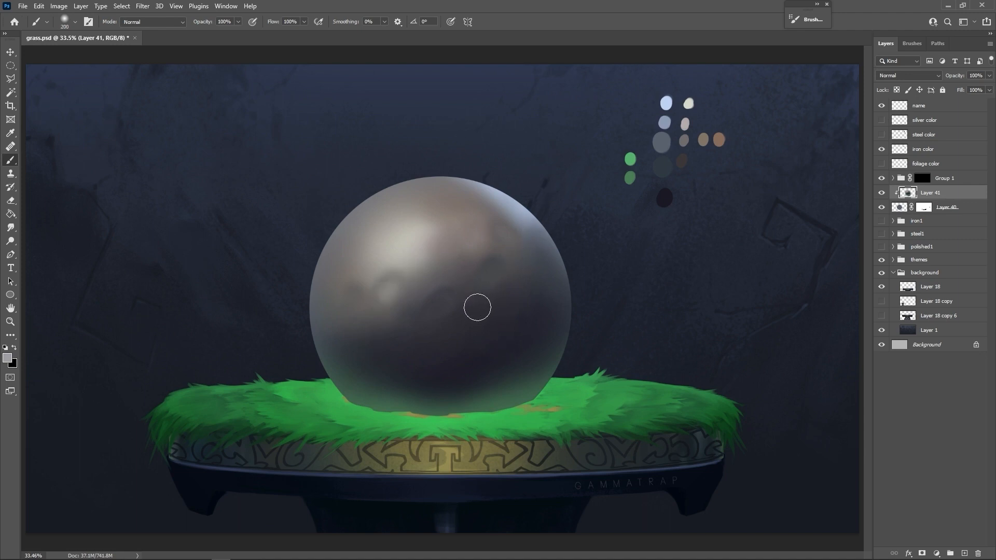
Try dabbing large grey spots over the sphere's centre, right side and main highlight with a 200 px brush
{"action": "key", "text": "bracketright"}
{"action": "key", "text": "bracketright"}
{"action": "left_click", "coordinate": [447, 294]}
{"action": "left_click_drag", "start_coordinate": [502, 283], "coordinate": [506, 249]}
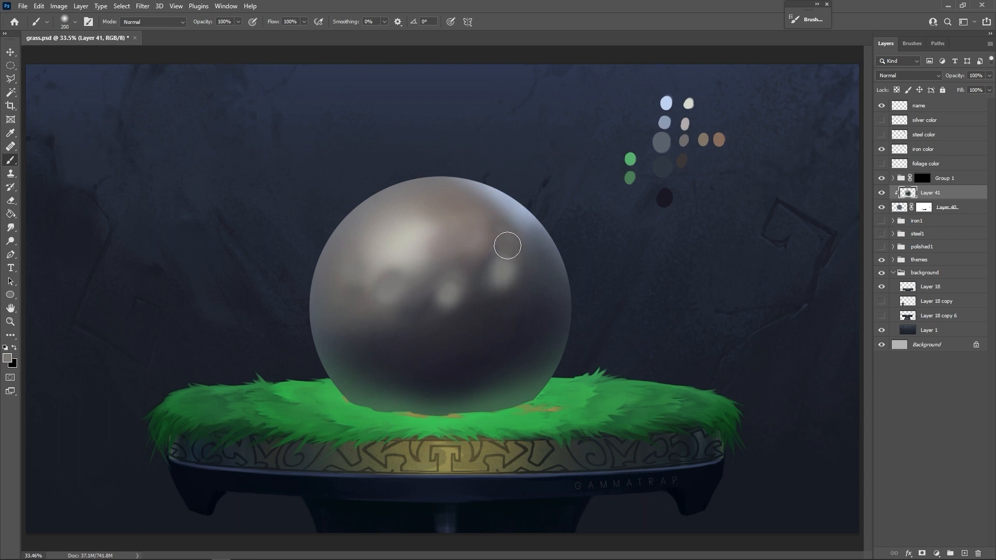
{"action": "left_click_drag", "start_coordinate": [410, 216], "coordinate": [413, 249]}
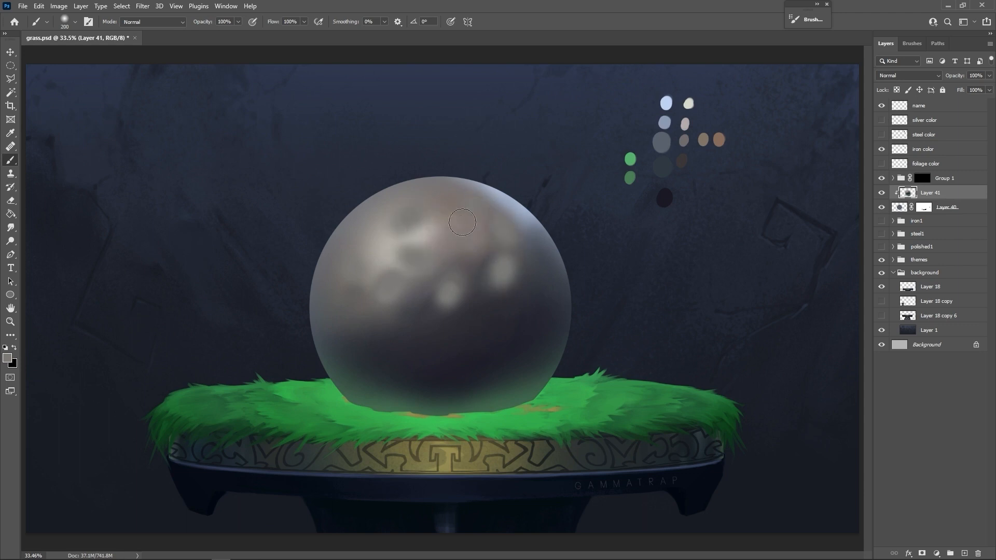
{"action": "key", "text": "ctrl+z"}
{"action": "key", "text": "ctrl+z"}
{"action": "key", "text": "ctrl+z"}
{"action": "key", "text": "ctrl+z"}
{"action": "key", "text": "ctrl+z"}
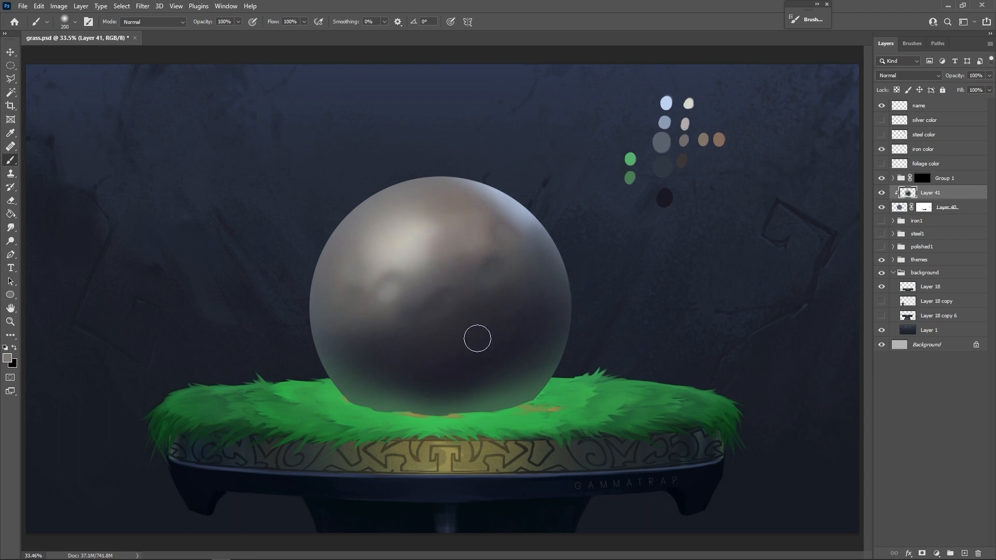
Try painting grey strokes across the sphere's middle and upper right with the 200 px brush
{"action": "left_click_drag", "start_coordinate": [435, 298], "coordinate": [441, 320]}
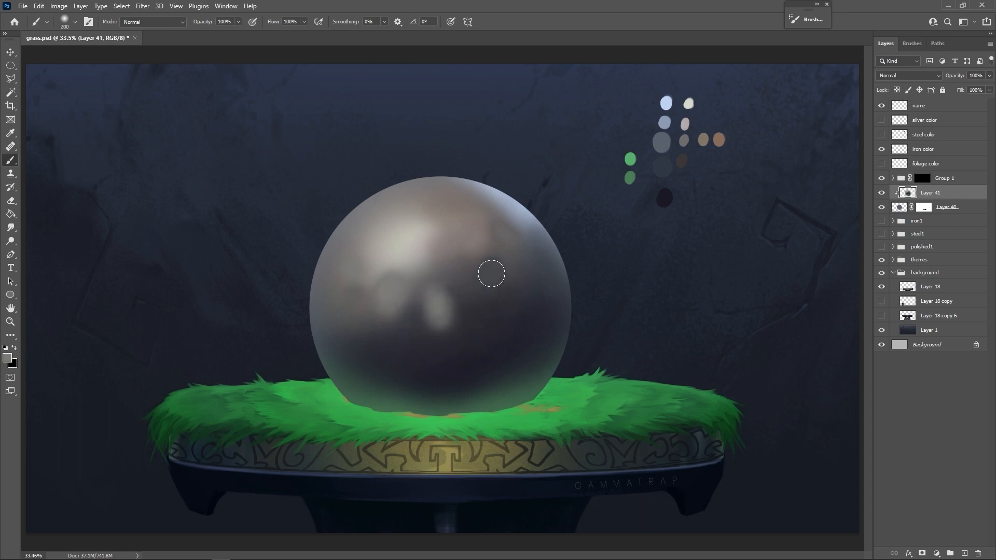
{"action": "left_click_drag", "start_coordinate": [491, 274], "coordinate": [487, 293]}
{"action": "left_click_drag", "start_coordinate": [511, 239], "coordinate": [508, 255]}
{"action": "key", "text": "ctrl+z"}
{"action": "key", "text": "ctrl+z"}
{"action": "key", "text": "ctrl+z"}
{"action": "key", "text": "ctrl+z"}
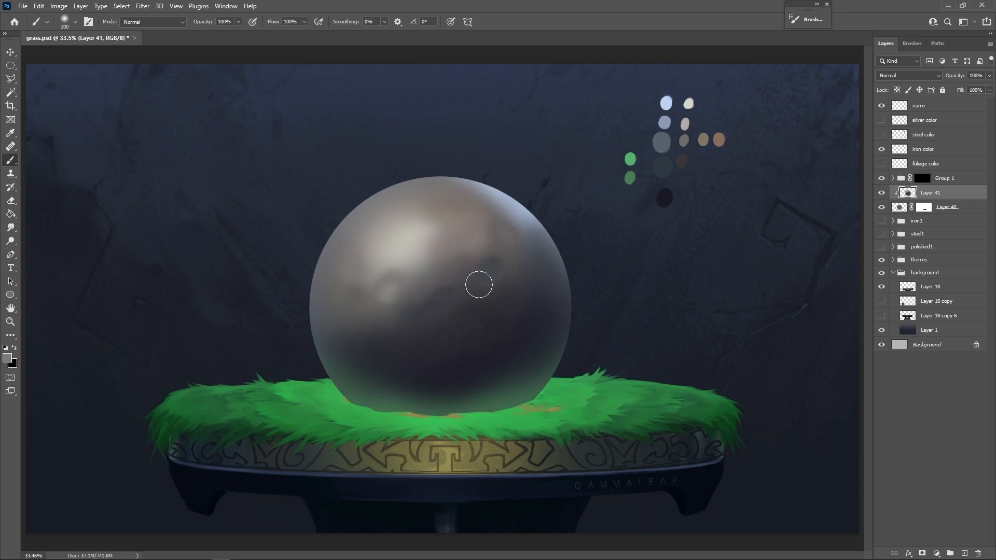
Paint small dents in the sphere's upper-right area with sampled tones and a 90 px brush
{"action": "key", "text": "bracketleft"}
{"action": "key", "text": "bracketleft"}
{"action": "key", "text": "bracketleft"}
{"action": "key", "text": "bracketleft"}
{"action": "right_click", "coordinate": [490, 272], "text": "alt+shift"}
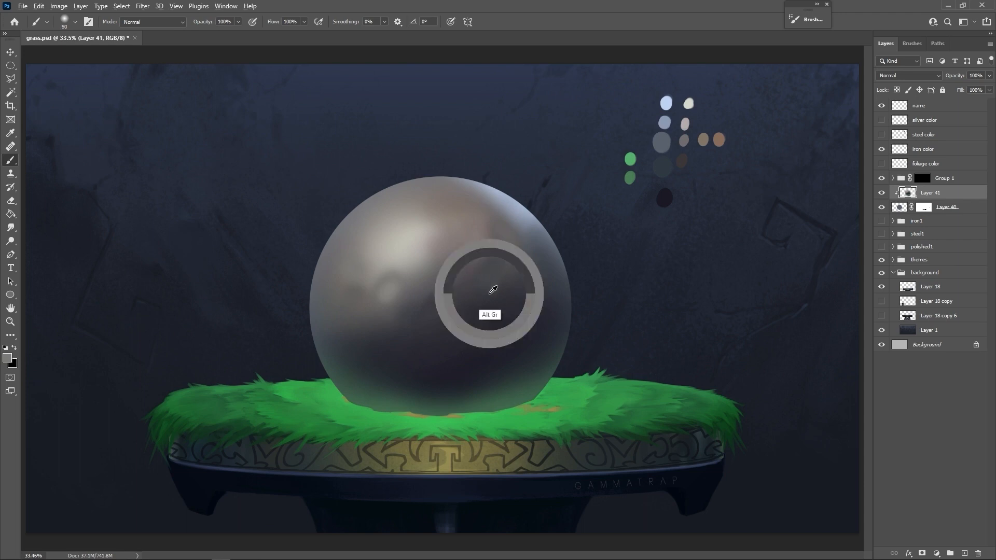
{"action": "left_click", "coordinate": [469, 268]}
{"action": "left_click", "coordinate": [468, 257], "text": "alt"}
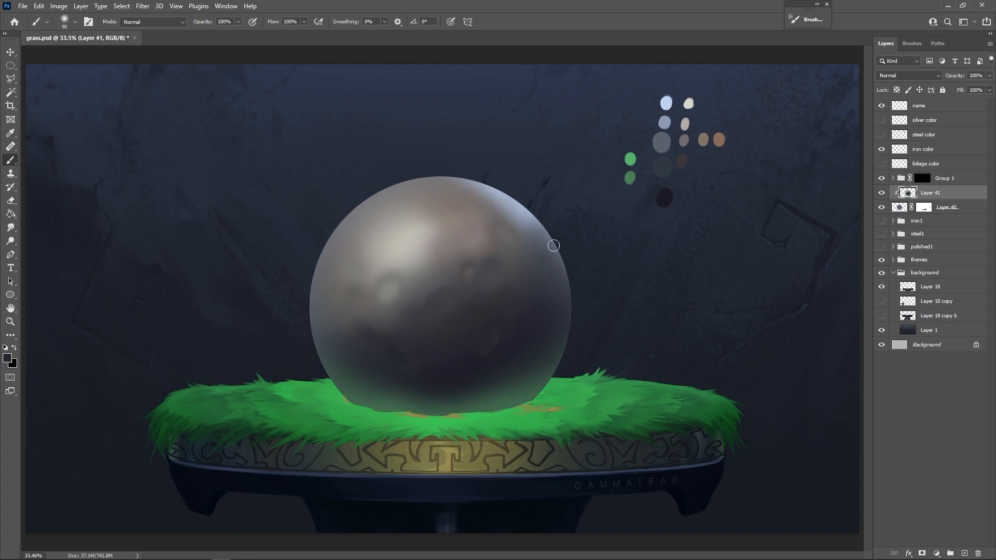
Paint a small surface irregularity beside the main highlight using tones sampled near it
{"action": "left_click", "coordinate": [417, 207], "text": "alt"}
{"action": "mouse_move", "coordinate": [420, 234]}
{"action": "left_mouse_down"}
{"action": "mouse_move", "coordinate": [487, 223]}
{"action": "mouse_move", "coordinate": [430, 233]}
{"action": "left_mouse_up"}
{"action": "left_click", "coordinate": [419, 231], "text": "alt"}
Paint a thin dark crack near the sphere's upper-right edge with the Hard Round Pressure Opacity brush at 10 px
{"action": "right_click", "coordinate": [490, 299]}
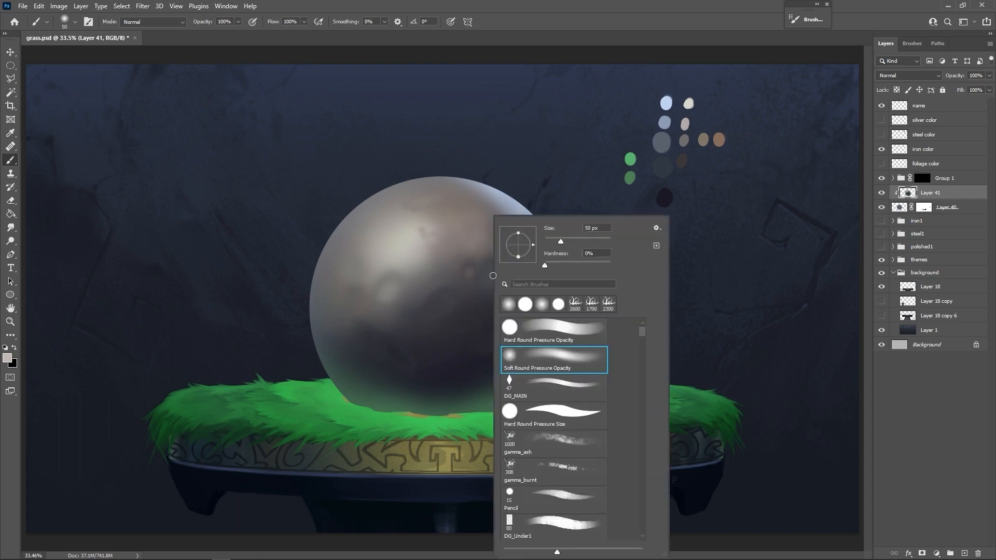
{"action": "left_click", "coordinate": [567, 342]}
{"action": "key", "text": "Return"}
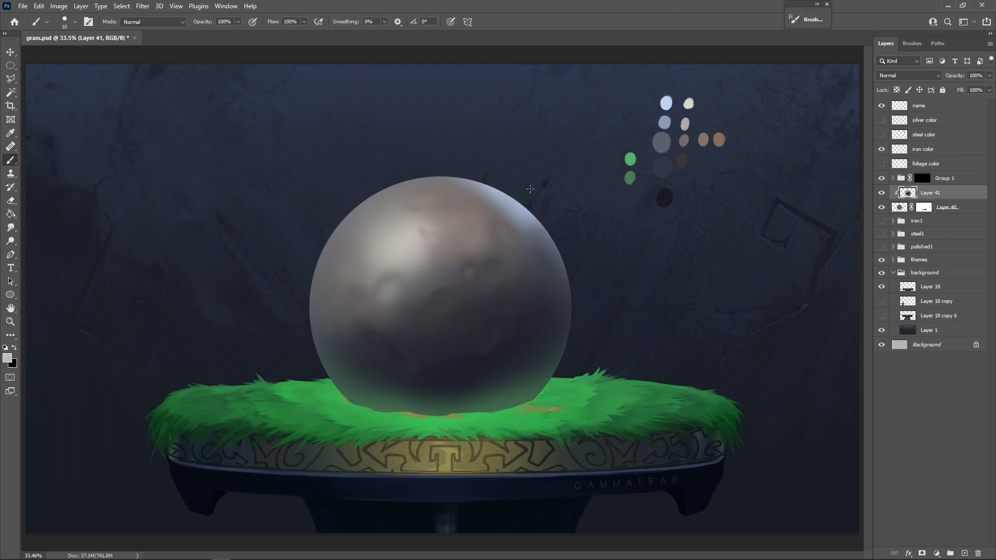
{"action": "left_click", "coordinate": [517, 346], "text": "alt"}
{"action": "left_click", "coordinate": [541, 252], "text": "alt"}
{"action": "left_click", "coordinate": [542, 260], "text": "alt"}
{"action": "key", "text": "bracketleft"}
Extend the crack down the sphere's right side and refine its edges with sampled light and dark tones
{"action": "left_click", "coordinate": [540, 253], "text": "alt"}
{"action": "left_click", "coordinate": [544, 286], "text": "alt"}
{"action": "left_click", "coordinate": [542, 293], "text": "alt"}
{"action": "left_click", "coordinate": [542, 288], "text": "alt"}
{"action": "left_click", "coordinate": [540, 246], "text": "alt"}
{"action": "left_click", "coordinate": [534, 243], "text": "alt"}
{"action": "left_click", "coordinate": [533, 242], "text": "alt"}
{"action": "left_click", "coordinate": [531, 244], "text": "alt"}
{"action": "left_click", "coordinate": [522, 216], "text": "alt"}
{"action": "left_click", "coordinate": [545, 241], "text": "alt"}
Paint surface marks on the sphere's lower-left edge with sampled tones and a larger hard brush
{"action": "left_click", "coordinate": [434, 337], "text": "alt"}
{"action": "key", "text": "bracketright"}
{"action": "key", "text": "bracketright"}
{"action": "key", "text": "bracketright"}
{"action": "left_click_drag", "start_coordinate": [329, 335], "coordinate": [334, 343]}
{"action": "left_click", "coordinate": [333, 329], "text": "alt"}
{"action": "left_click", "coordinate": [339, 349]}
Detail the dent on the sphere's upper-left side with tones sampled from around it
{"action": "left_click", "coordinate": [365, 360], "text": "alt"}
{"action": "left_click", "coordinate": [342, 277], "text": "alt"}
{"action": "left_click", "coordinate": [350, 271], "text": "alt"}
{"action": "left_click", "coordinate": [336, 363], "text": "alt"}
Blend the sphere's lower-left marks with the Soft Round Pressure Opacity brush at 175 px
{"action": "key", "text": "bracketright"}
{"action": "key", "text": "bracketright"}
{"action": "key", "text": "bracketright"}
{"action": "key", "text": "bracketright"}
{"action": "right_click", "coordinate": [435, 330]}
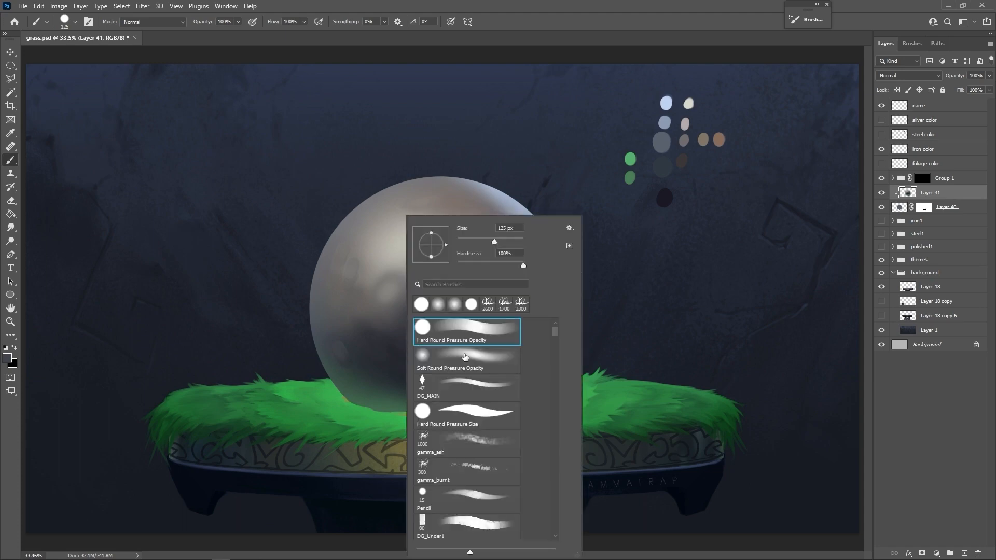
{"action": "double_click", "coordinate": [423, 327]}
{"action": "left_click_drag", "start_coordinate": [346, 366], "coordinate": [347, 361]}
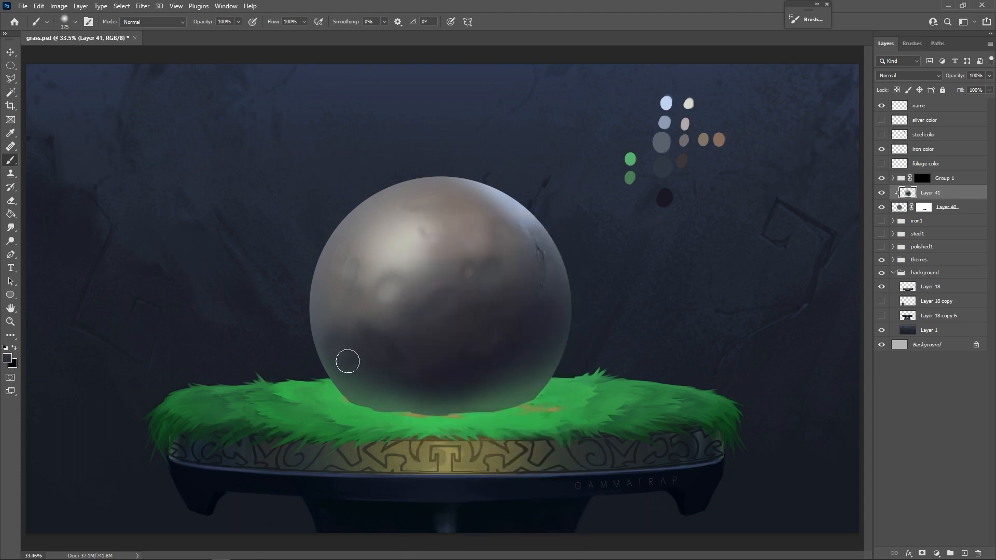
{"action": "left_click", "coordinate": [329, 327], "text": "alt"}
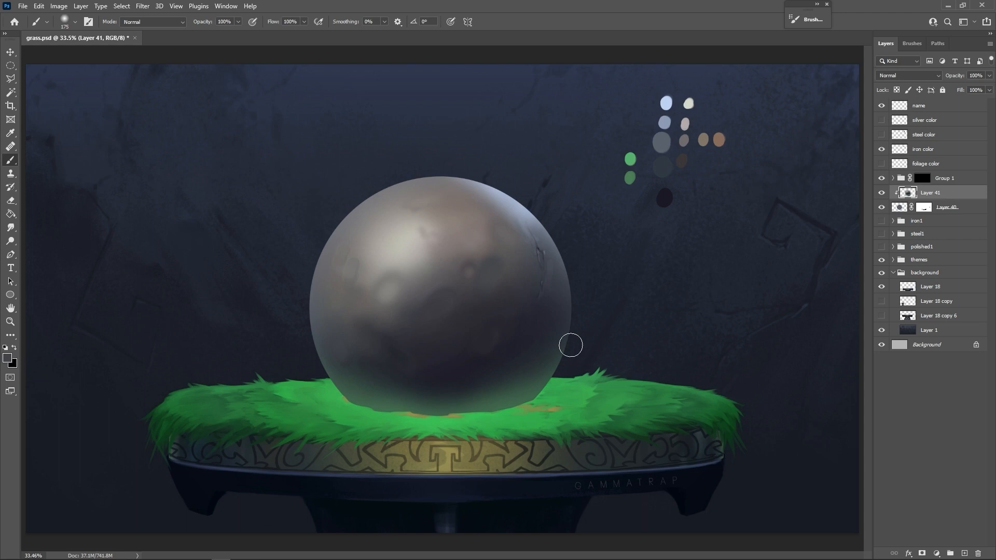
Create a new layer above the sphere and set up the Hard Round Pressure Opacity brush at 40 px with pressure-controlled size
{"action": "left_click", "coordinate": [964, 553]}
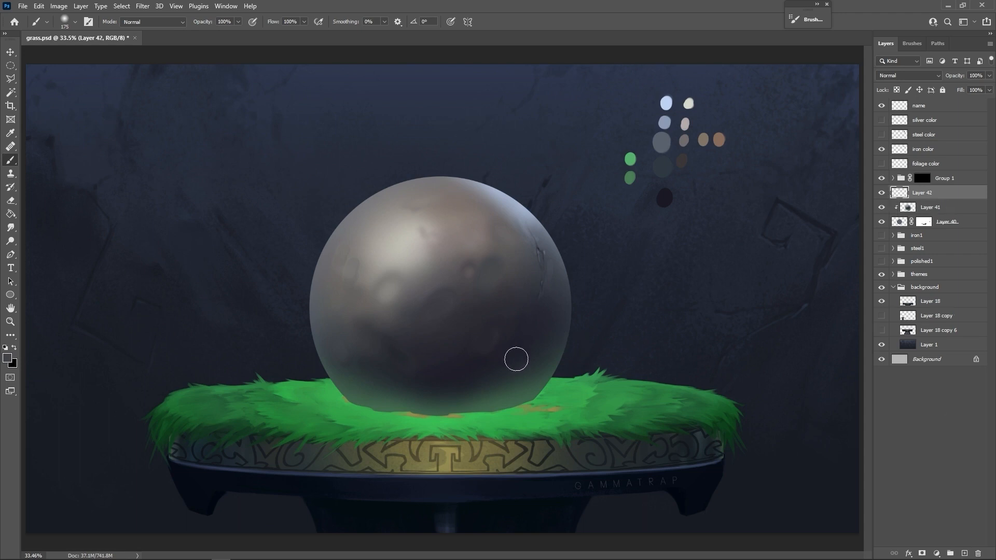
{"action": "right_click", "coordinate": [534, 334]}
{"action": "left_click", "coordinate": [569, 304]}
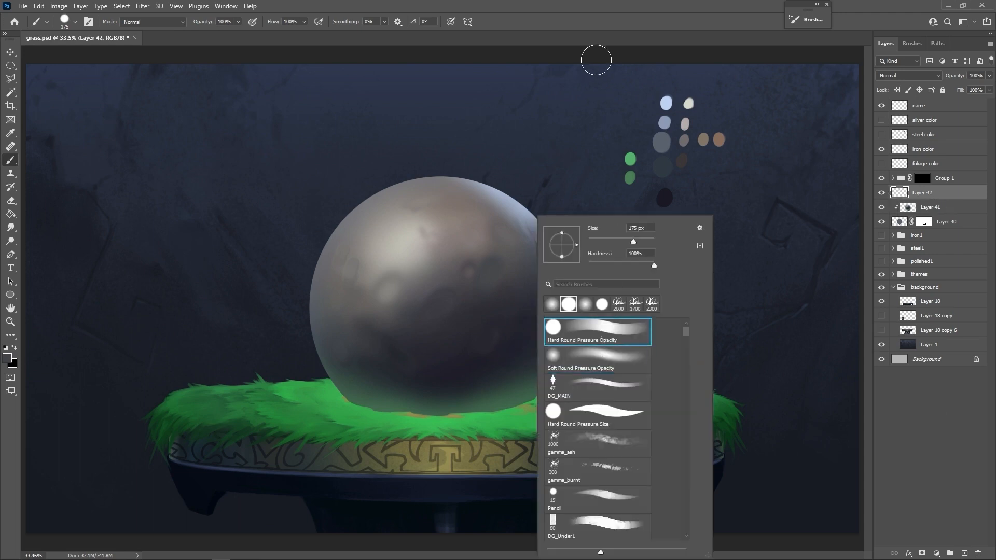
{"action": "left_click", "coordinate": [596, 56]}
{"action": "left_click", "coordinate": [449, 21]}
{"action": "right_click", "coordinate": [511, 311]}
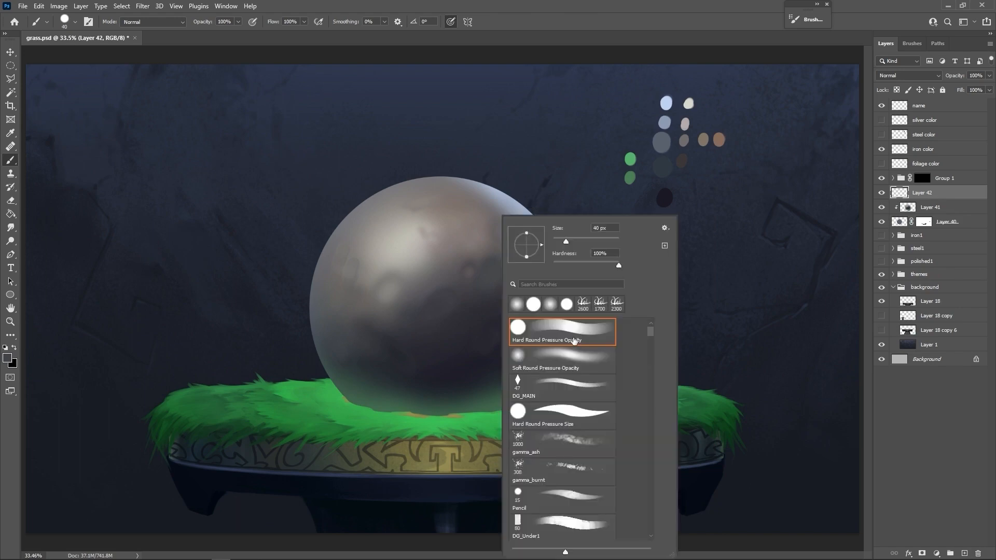
{"action": "left_click", "coordinate": [574, 51]}
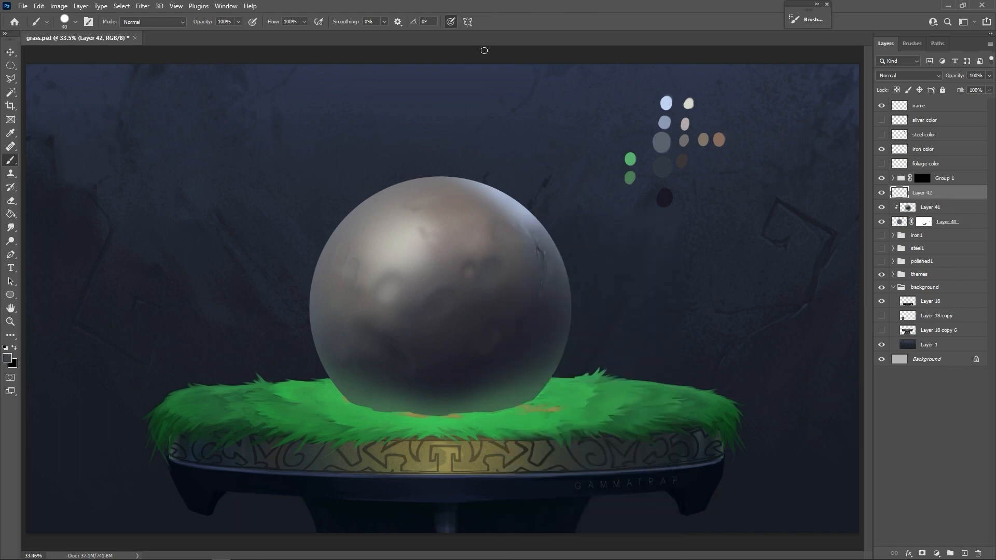
Paint grass blades over the sphere's lower edge on the new layer with a green sampled from the grass
{"action": "left_click", "coordinate": [484, 409], "text": "alt"}
{"action": "mouse_move", "coordinate": [500, 406]}
{"action": "left_mouse_down"}
{"action": "mouse_move", "coordinate": [529, 378]}
{"action": "mouse_move", "coordinate": [497, 418]}
{"action": "mouse_move", "coordinate": [533, 360]}
{"action": "left_mouse_up"}
{"action": "left_click_drag", "start_coordinate": [499, 423], "coordinate": [554, 327]}
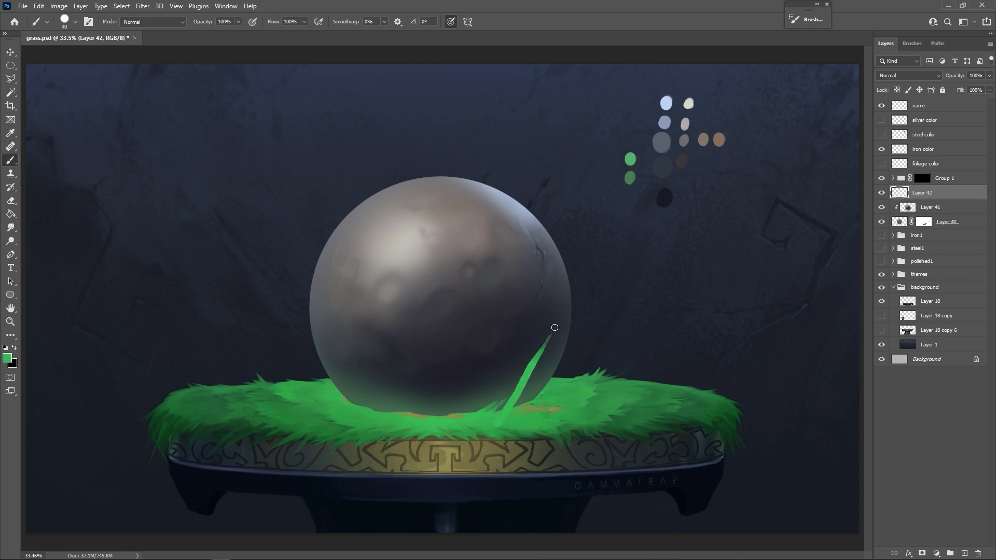
{"action": "key", "text": "ctrl+z"}
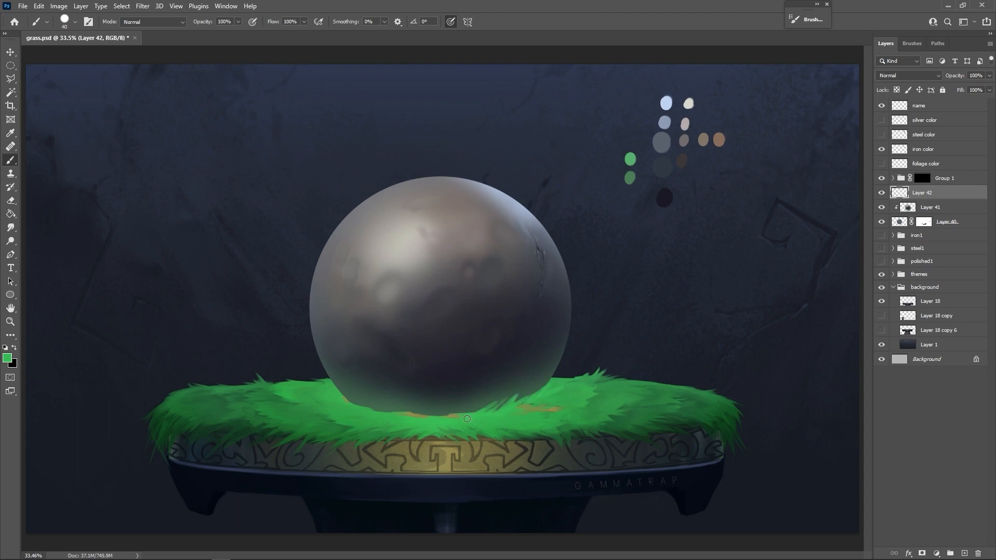
{"action": "left_click_drag", "start_coordinate": [436, 418], "coordinate": [431, 410]}
{"action": "left_click_drag", "start_coordinate": [363, 413], "coordinate": [351, 405]}
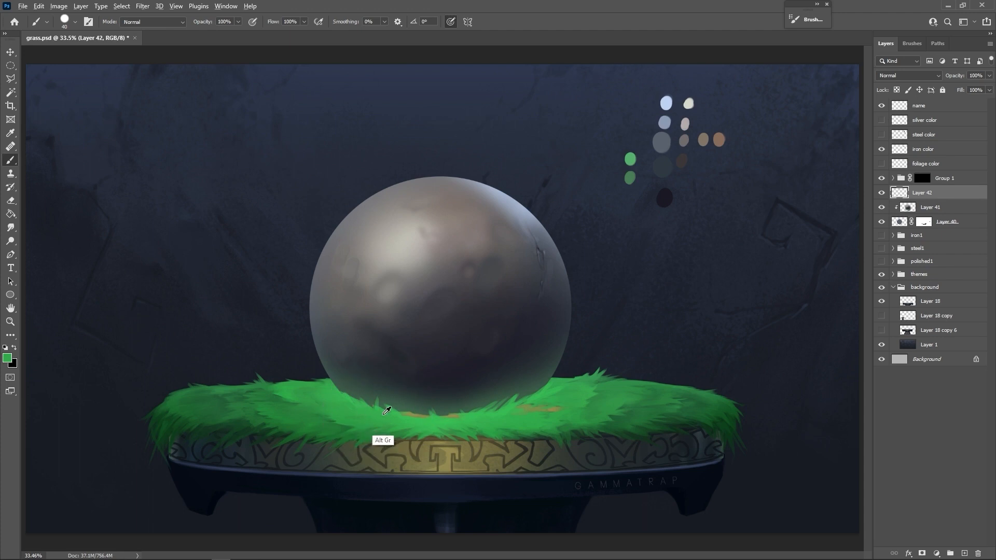
Add finer grass blades around the sphere's base with a 25 px brush
{"action": "key", "text": "bracketleft"}
{"action": "key", "text": "bracketleft"}
{"action": "key", "text": "bracketleft"}
{"action": "key", "text": "bracketleft"}
{"action": "key", "text": "bracketleft"}
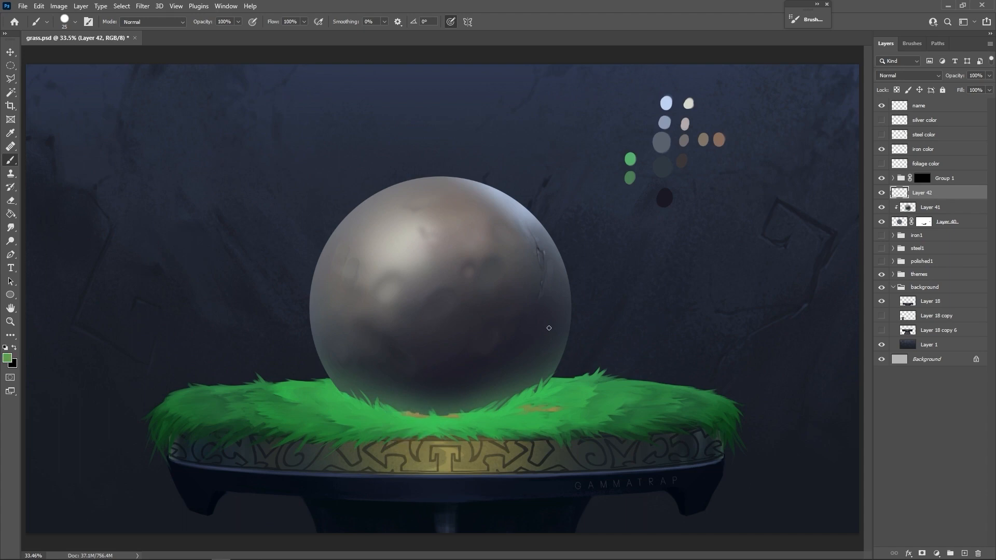
{"action": "key", "text": "e"}
{"action": "left_click", "coordinate": [476, 440], "text": "alt"}
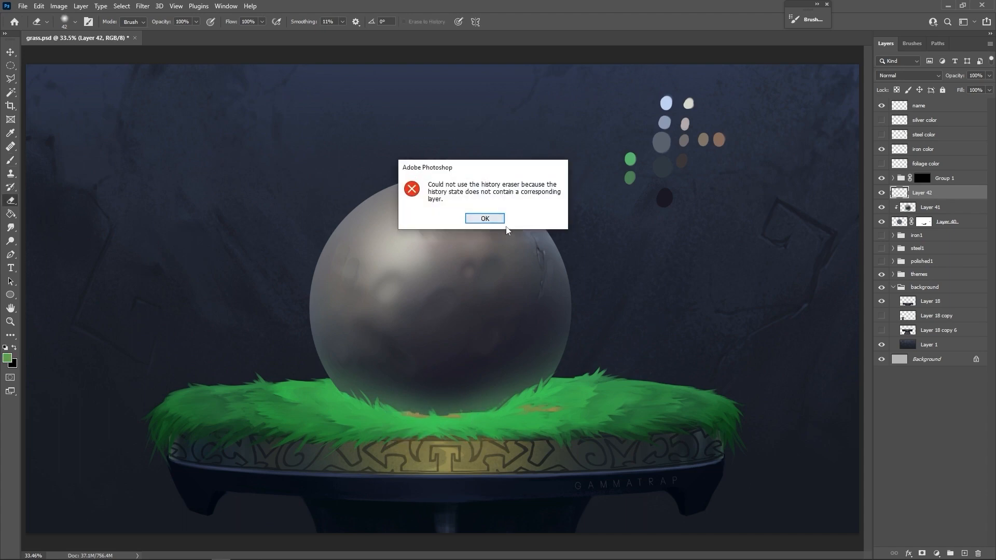
{"action": "left_click", "coordinate": [500, 220]}
{"action": "key", "text": "b"}
{"action": "key", "text": "e"}
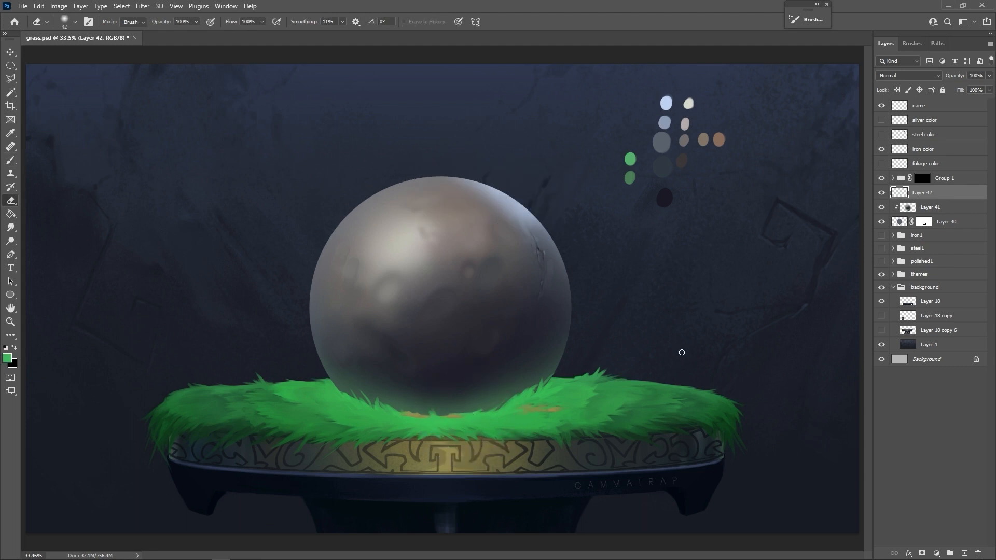
Paint more and taller grass blades around the sphere's base with sampled green, and give the eraser a hard round tip
{"action": "key", "text": "b"}
{"action": "left_click", "coordinate": [408, 415], "text": "alt"}
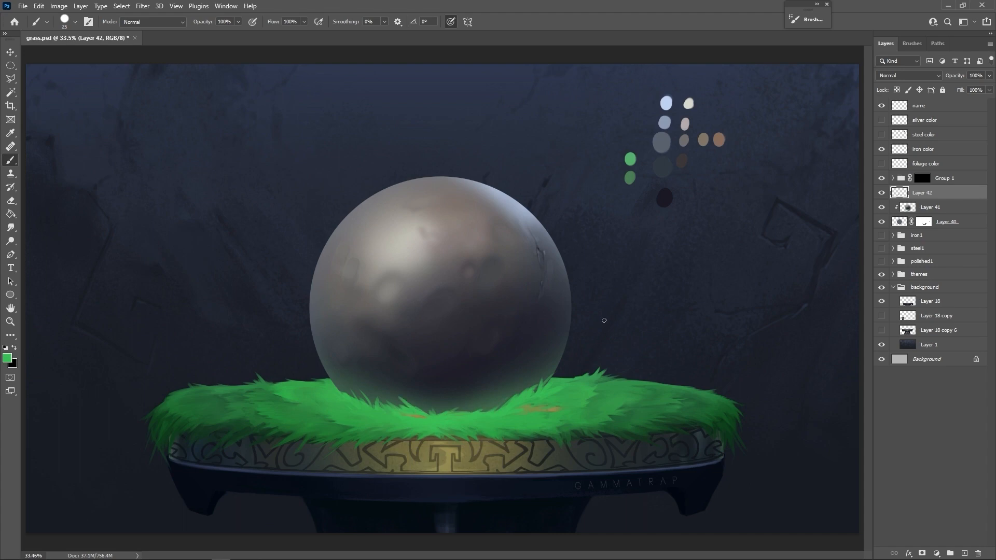
{"action": "key", "text": "e"}
{"action": "right_click", "coordinate": [549, 376]}
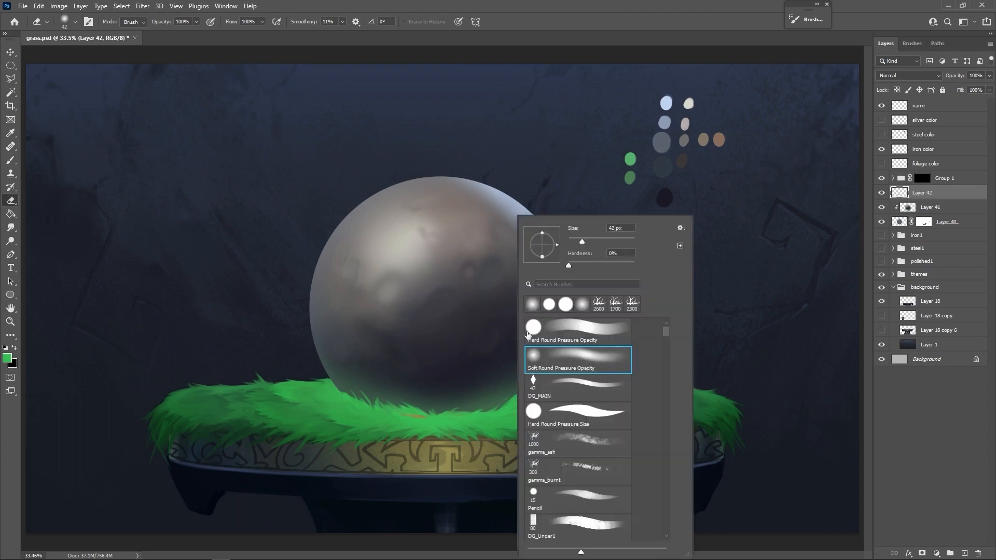
{"action": "double_click", "coordinate": [565, 304]}
{"action": "key", "text": "b"}
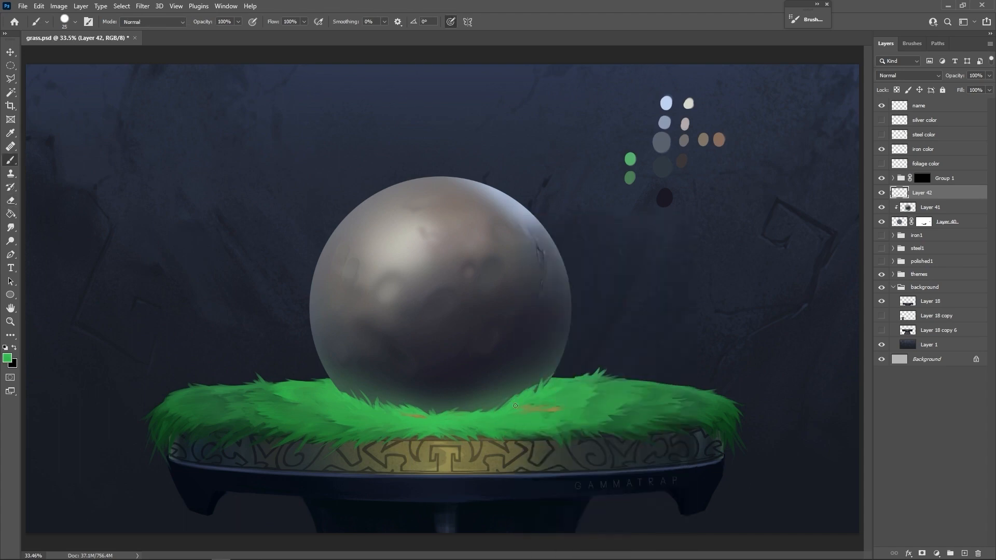
{"action": "left_click_drag", "start_coordinate": [382, 411], "coordinate": [371, 386]}
Create a new layer above the grass blades and set its blending mode to Multiply
{"action": "left_click", "coordinate": [964, 552]}
{"action": "left_click", "coordinate": [915, 76]}
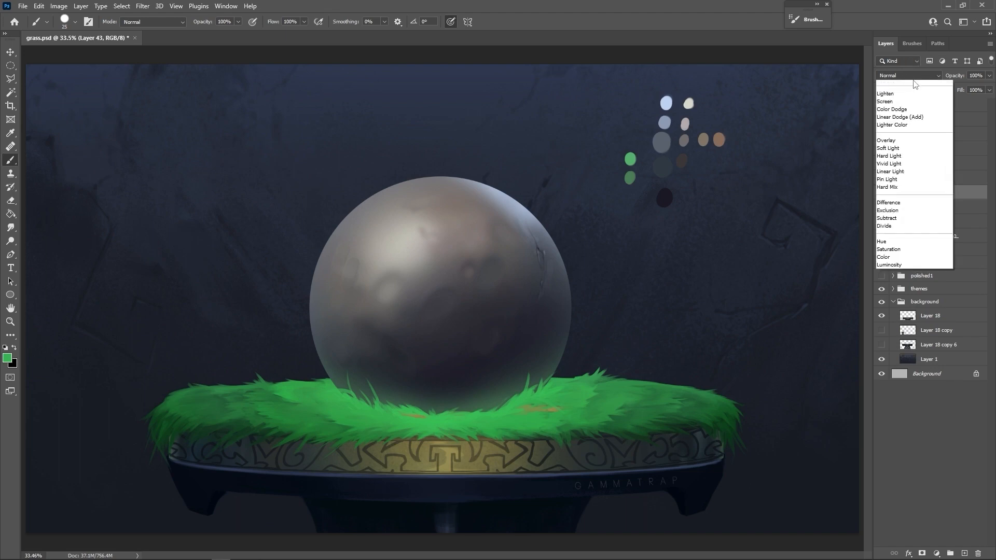
{"action": "left_click", "coordinate": [902, 116]}
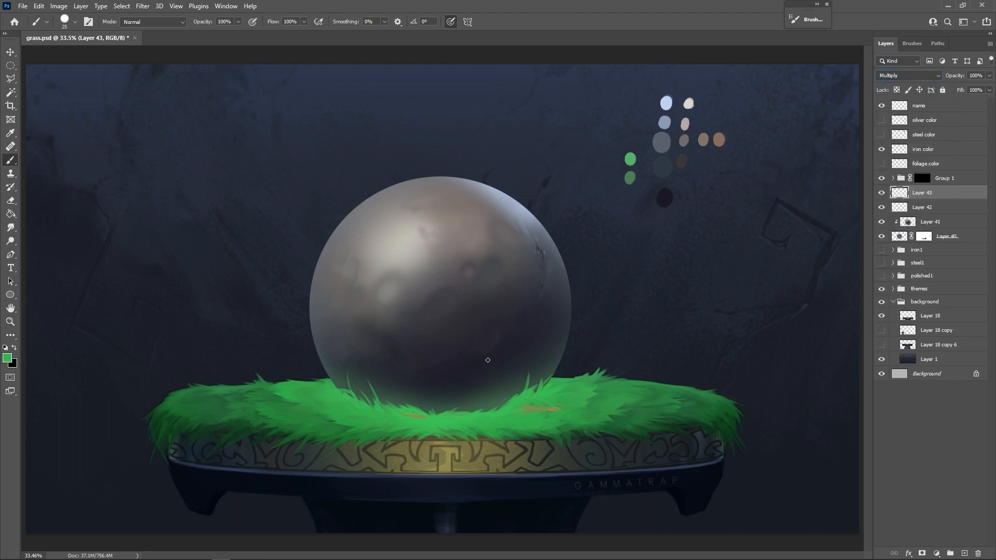
Set the brush to a 700 px soft round tip and sample a grey from the sphere's upper-right side
{"action": "right_click", "coordinate": [548, 370]}
{"action": "left_click", "coordinate": [593, 144]}
{"action": "key", "text": "alt"}
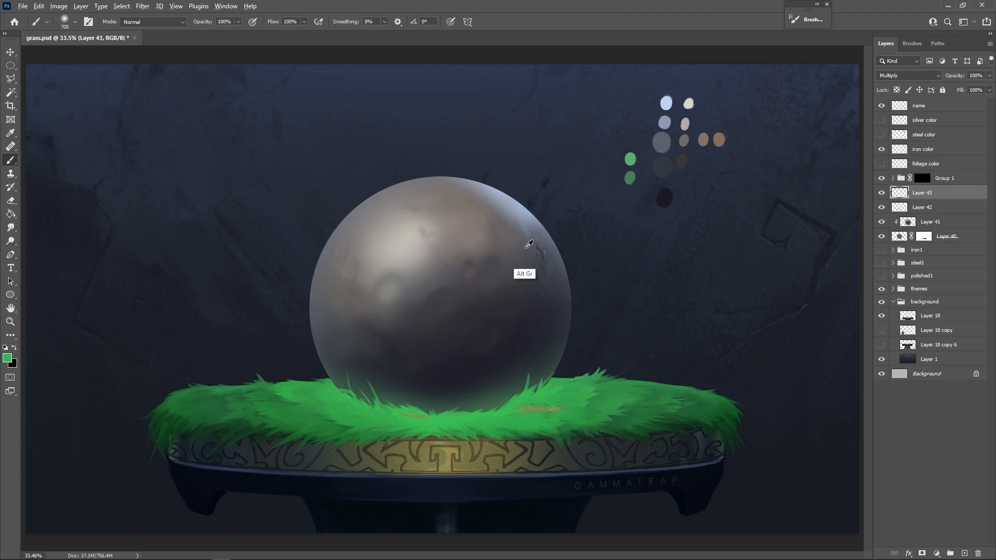
{"action": "left_click", "coordinate": [526, 247], "text": "alt"}
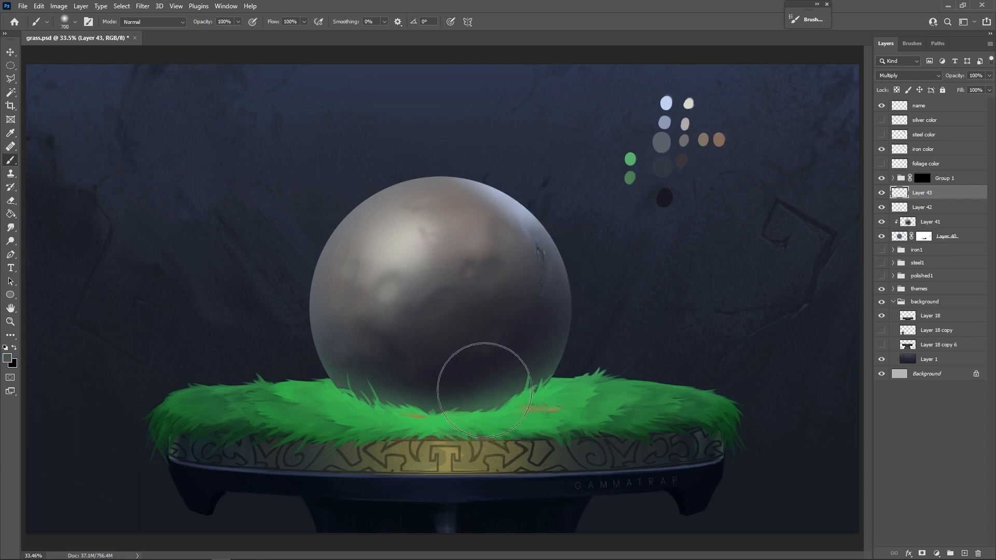
{"action": "mouse_move", "coordinate": [293, 142]}
{"action": "left_mouse_down"}
{"action": "mouse_move", "coordinate": [270, 108]}
{"action": "mouse_move", "coordinate": [267, 57]}
{"action": "left_mouse_up"}
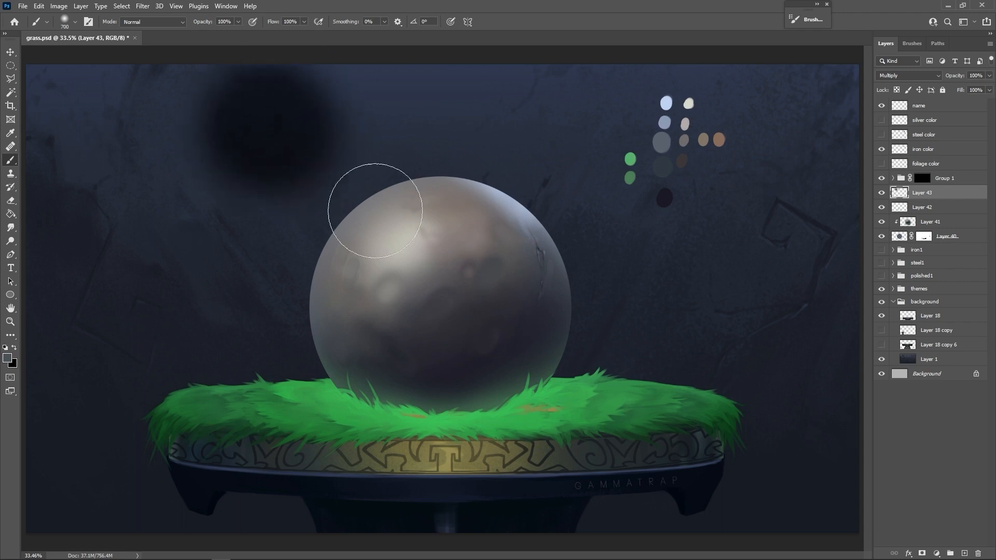
{"action": "left_click_drag", "start_coordinate": [374, 211], "coordinate": [475, 296]}
{"action": "key", "text": "ctrl+z"}
{"action": "key", "text": "ctrl+z"}
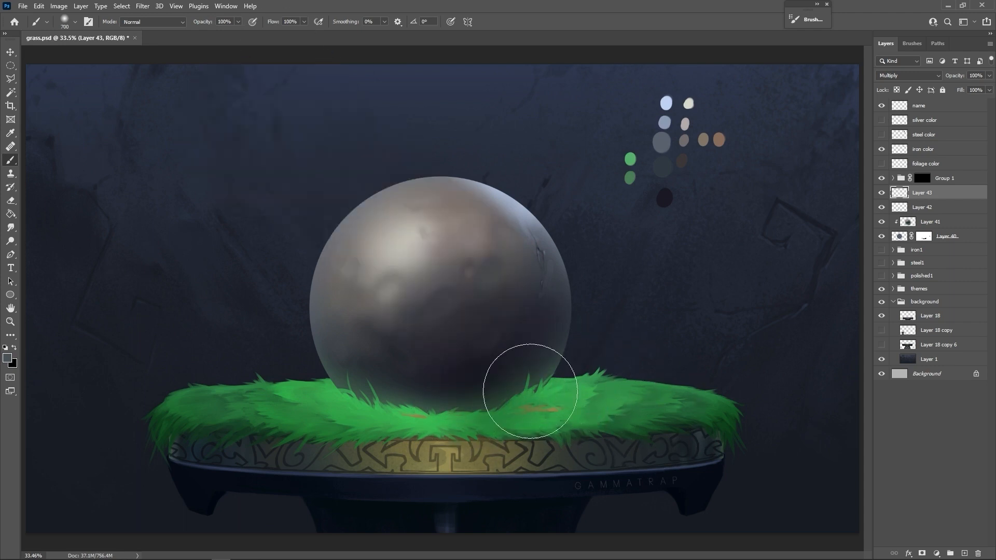
Paint a soft shadow over the sphere's lower right and the adjoining grass, and undo the last stroke extending across the grass
{"action": "mouse_move", "coordinate": [530, 391]}
{"action": "left_mouse_down"}
{"action": "mouse_move", "coordinate": [568, 384]}
{"action": "mouse_move", "coordinate": [511, 407]}
{"action": "mouse_move", "coordinate": [586, 415]}
{"action": "mouse_move", "coordinate": [560, 406]}
{"action": "left_mouse_up"}
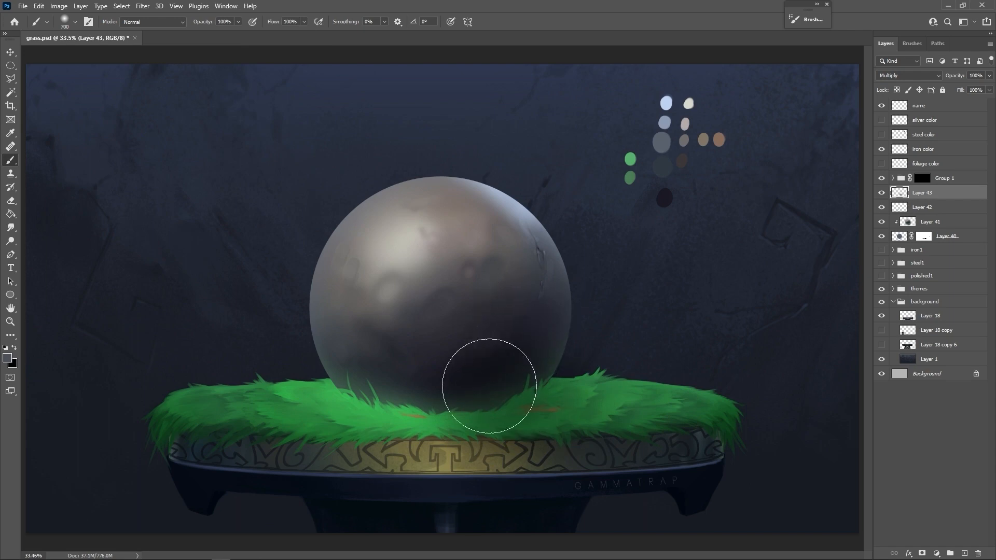
{"action": "mouse_move", "coordinate": [493, 373]}
{"action": "left_mouse_down"}
{"action": "mouse_move", "coordinate": [610, 423]}
{"action": "mouse_move", "coordinate": [501, 401]}
{"action": "mouse_move", "coordinate": [687, 436]}
{"action": "mouse_move", "coordinate": [429, 386]}
{"action": "mouse_move", "coordinate": [458, 411]}
{"action": "mouse_move", "coordinate": [616, 423]}
{"action": "left_mouse_up"}
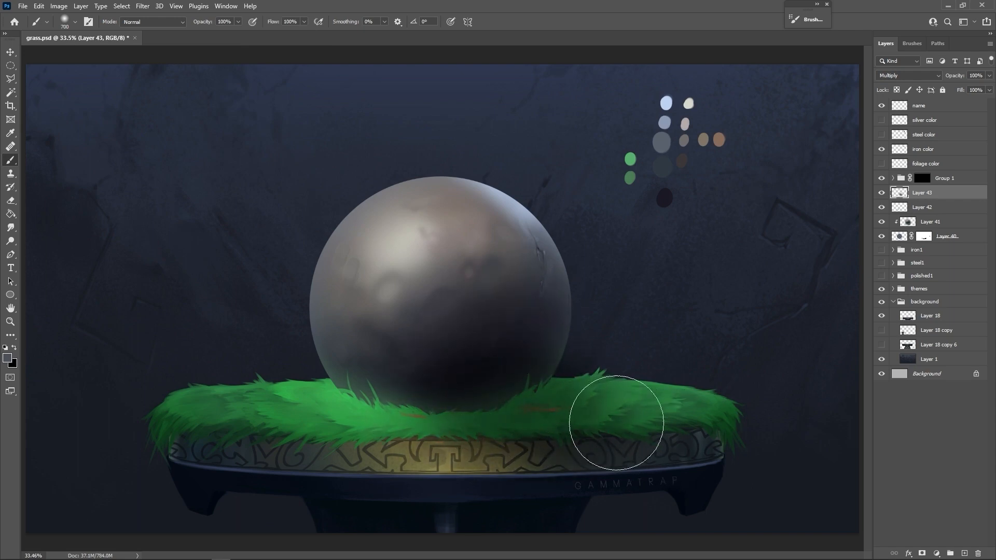
{"action": "key", "text": "ctrl+z"}
Give the eraser a Soft Round Pressure Opacity tip at 500 px and erase shadow spill beside the sphere's right edge
{"action": "key", "text": "e"}
{"action": "right_click", "coordinate": [621, 334]}
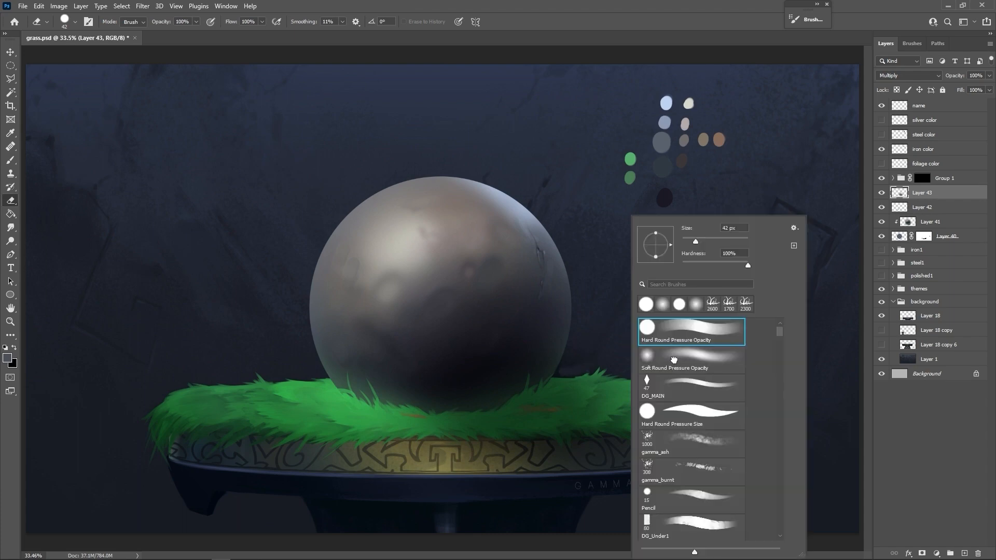
{"action": "double_click", "coordinate": [674, 360]}
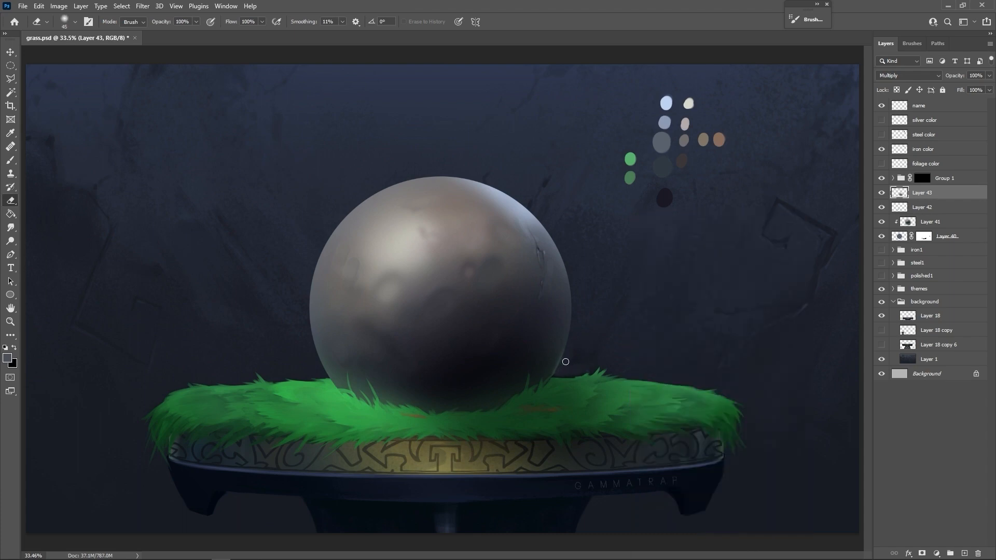
{"action": "key", "text": "bracketright"}
{"action": "key", "text": "bracketright"}
{"action": "key", "text": "bracketright"}
{"action": "key", "text": "bracketright"}
{"action": "key", "text": "bracketright"}
{"action": "key", "text": "bracketright"}
{"action": "key", "text": "bracketright"}
{"action": "key", "text": "bracketright"}
{"action": "key", "text": "bracketright"}
{"action": "key", "text": "bracketright"}
{"action": "key", "text": "bracketright"}
{"action": "key", "text": "bracketright"}
{"action": "key", "text": "bracketright"}
{"action": "key", "text": "bracketright"}
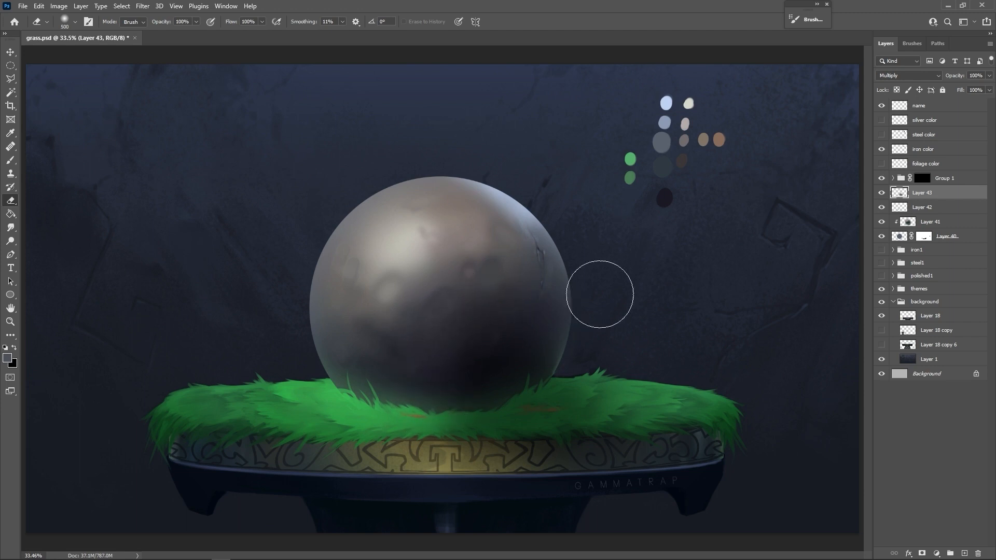
Clean up the shadow around the sphere's lower-right edge with the soft eraser at 45 px and 400 px
{"action": "key", "text": "bracketleft"}
{"action": "key", "text": "bracketleft"}
{"action": "key", "text": "bracketleft"}
{"action": "key", "text": "bracketleft"}
{"action": "key", "text": "bracketleft"}
{"action": "key", "text": "bracketleft"}
{"action": "key", "text": "bracketleft"}
{"action": "key", "text": "bracketleft"}
{"action": "key", "text": "bracketleft"}
{"action": "key", "text": "bracketleft"}
{"action": "key", "text": "bracketleft"}
{"action": "key", "text": "bracketleft"}
{"action": "key", "text": "bracketleft"}
{"action": "key", "text": "bracketleft"}
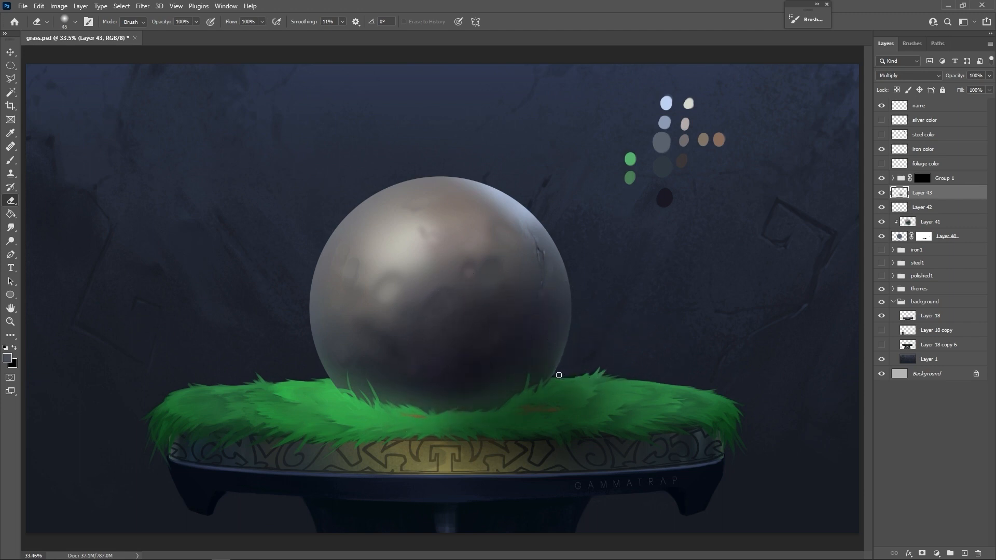
{"action": "key", "text": "bracketright"}
{"action": "key", "text": "bracketright"}
{"action": "key", "text": "bracketright"}
{"action": "key", "text": "bracketright"}
{"action": "key", "text": "bracketright"}
{"action": "key", "text": "bracketright"}
{"action": "key", "text": "bracketright"}
{"action": "key", "text": "bracketright"}
{"action": "key", "text": "bracketright"}
{"action": "key", "text": "bracketright"}
{"action": "key", "text": "bracketright"}
{"action": "key", "text": "bracketright"}
{"action": "key", "text": "bracketright"}
{"action": "key", "text": "bracketright"}
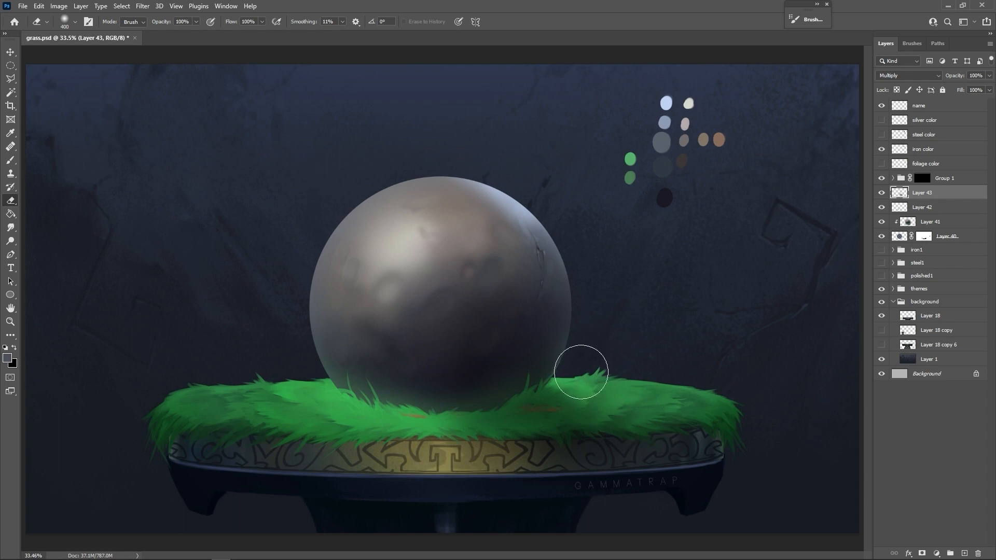
Deepen the cast shadow on the grass at the sphere's right base with a soft brush of about 150 to 175 px
{"action": "key", "text": "b"}
{"action": "key", "text": "bracketleft"}
{"action": "key", "text": "bracketleft"}
{"action": "key", "text": "bracketleft"}
{"action": "key", "text": "bracketleft"}
{"action": "mouse_move", "coordinate": [576, 410]}
{"action": "left_mouse_down"}
{"action": "mouse_move", "coordinate": [552, 388]}
{"action": "mouse_move", "coordinate": [601, 400]}
{"action": "mouse_move", "coordinate": [550, 386]}
{"action": "left_mouse_up"}
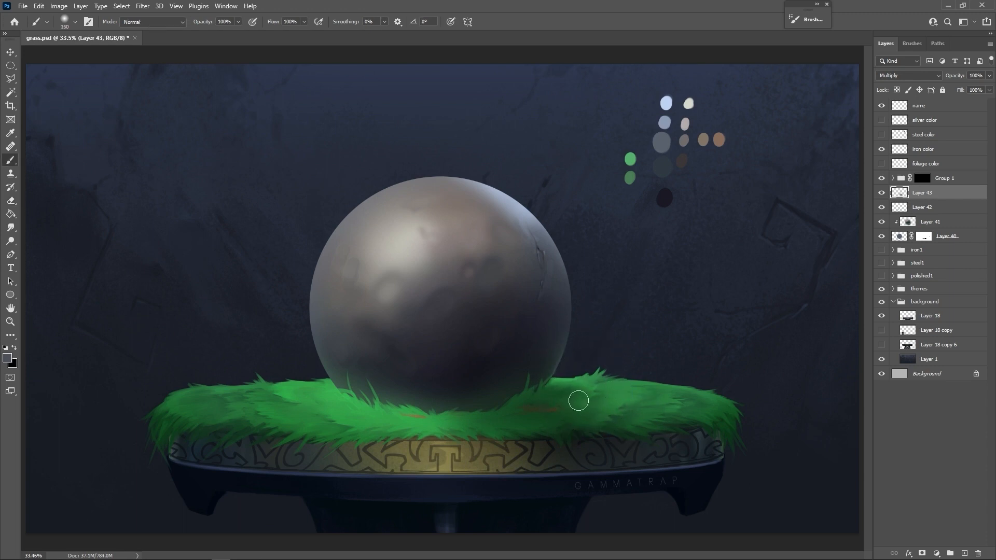
{"action": "left_click_drag", "start_coordinate": [612, 412], "coordinate": [573, 400]}
{"action": "key", "text": "bracketleft"}
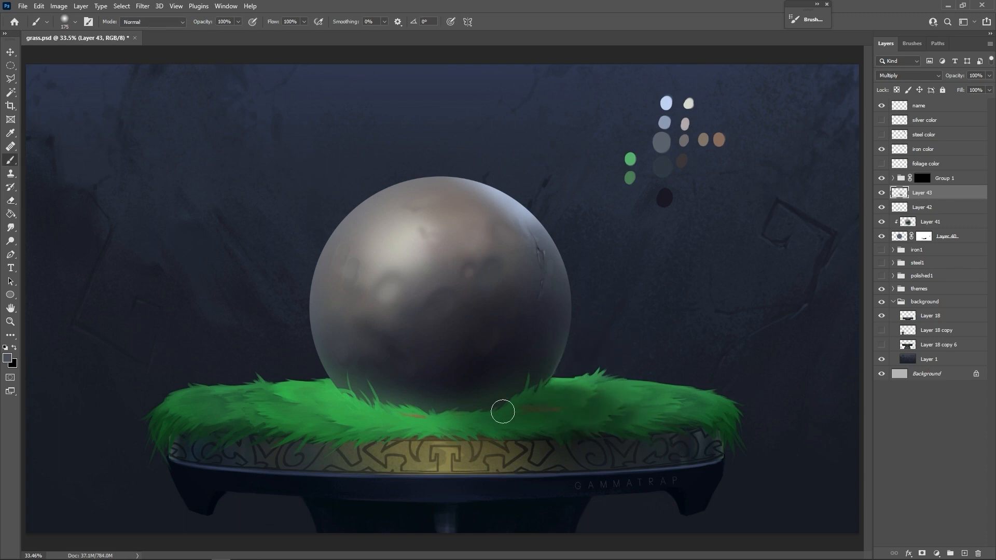
Soften the Multiply shadow around the sphere's base with the soft eraser, enlarging it from 70 px to 600 px
{"action": "key", "text": "e"}
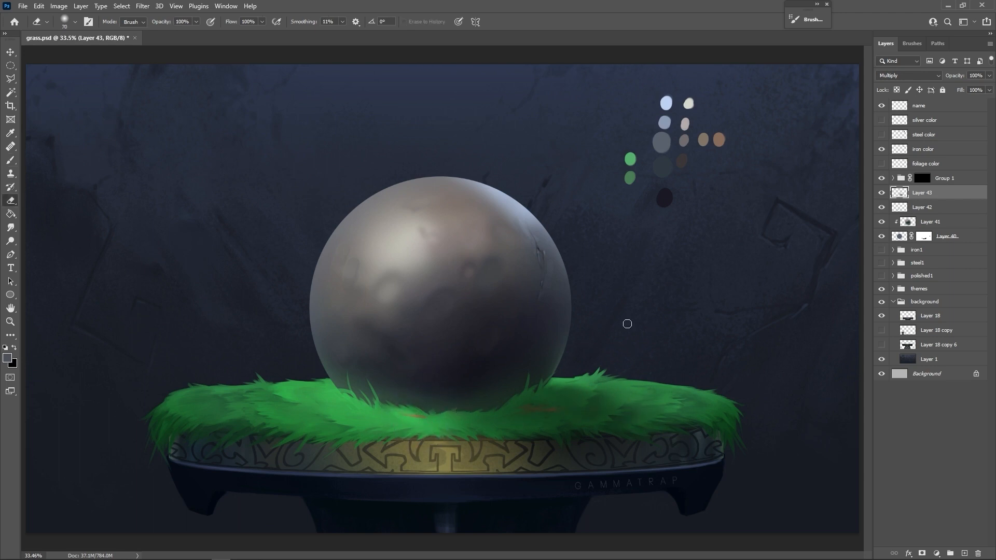
{"action": "key", "text": "bracketright"}
{"action": "key", "text": "bracketright"}
{"action": "key", "text": "bracketright"}
{"action": "key", "text": "bracketright"}
{"action": "key", "text": "bracketright"}
{"action": "key", "text": "bracketright"}
{"action": "key", "text": "bracketright"}
{"action": "key", "text": "bracketright"}
{"action": "key", "text": "bracketright"}
{"action": "key", "text": "bracketright"}
{"action": "key", "text": "bracketright"}
{"action": "key", "text": "bracketright"}
{"action": "key", "text": "bracketright"}
{"action": "key", "text": "bracketright"}
{"action": "key", "text": "bracketleft"}
{"action": "key", "text": "bracketleft"}
Target Group 1's layer mask for painting in white with the soft round brush
{"action": "left_click", "coordinate": [922, 178]}
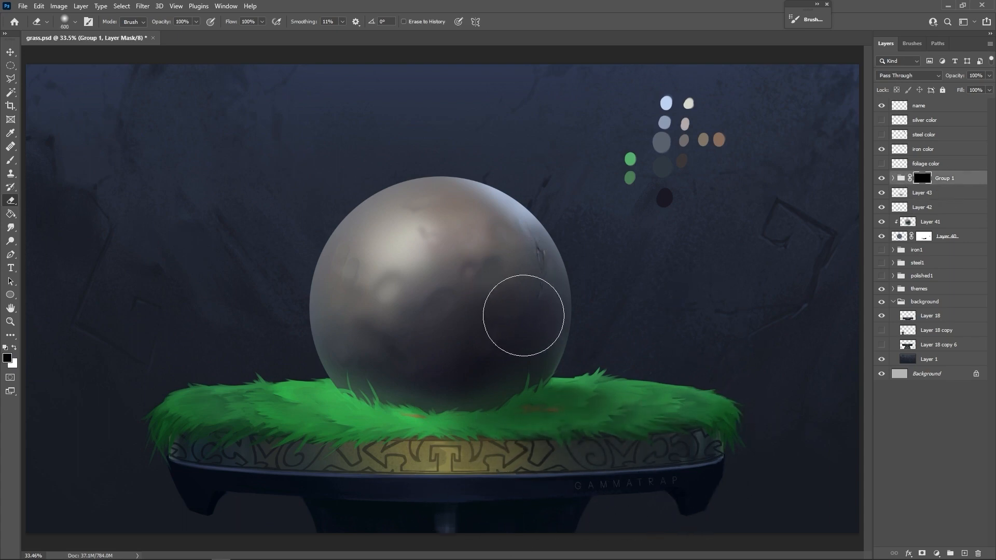
{"action": "key", "text": "b"}
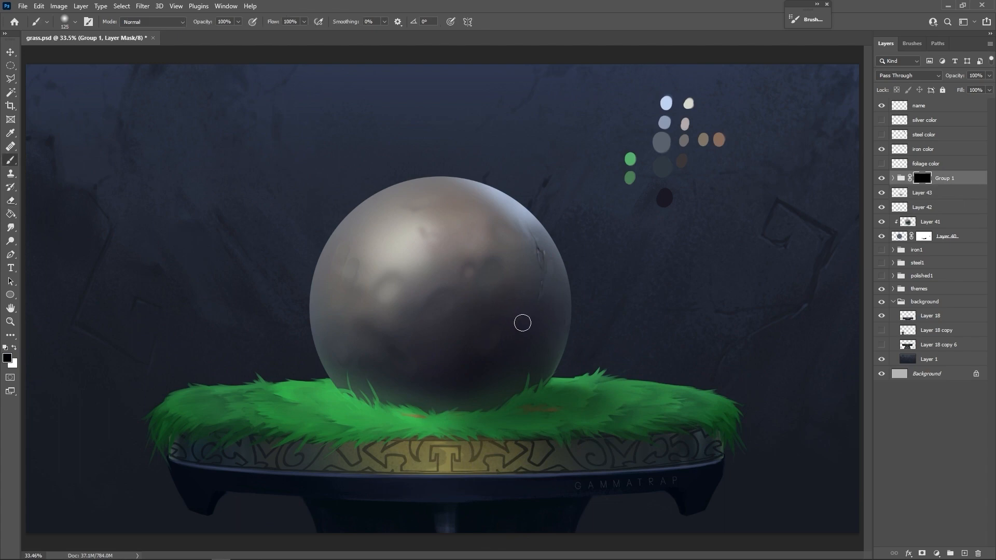
{"action": "key", "text": "x"}
{"action": "right_click", "coordinate": [480, 344]}
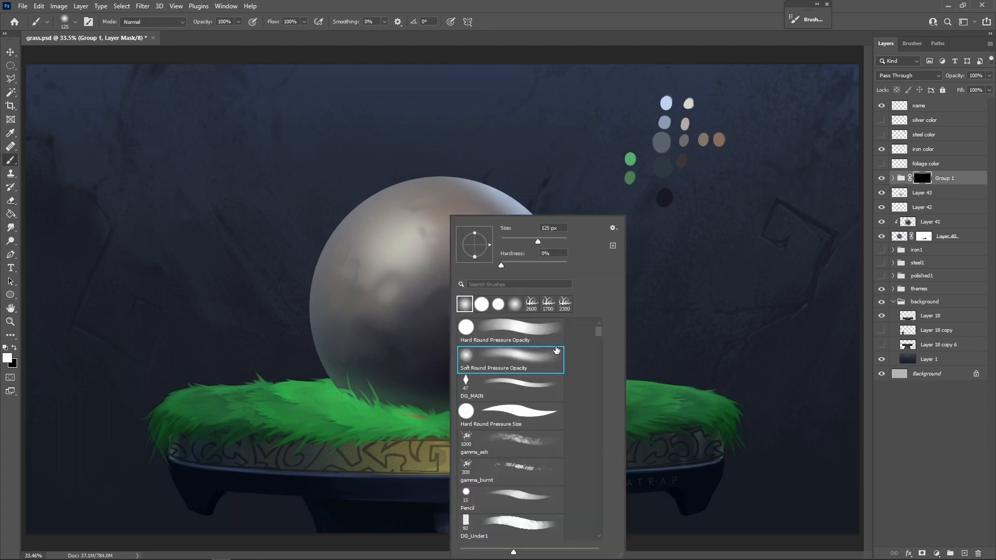
{"action": "left_click", "coordinate": [530, 48]}
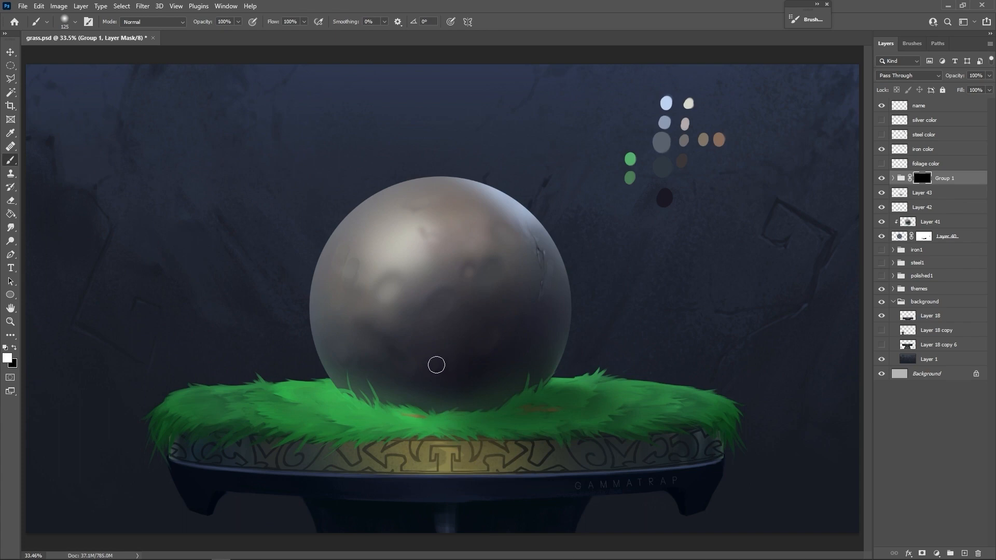
Reveal Group 1's warm light over the sphere's upper-left highlight and the background above with a 900 px soft brush
{"action": "key", "text": "bracketright"}
{"action": "key", "text": "bracketright"}
{"action": "key", "text": "bracketright"}
{"action": "key", "text": "bracketright"}
{"action": "key", "text": "bracketright"}
{"action": "key", "text": "bracketright"}
{"action": "key", "text": "bracketright"}
{"action": "key", "text": "bracketright"}
{"action": "key", "text": "bracketright"}
{"action": "key", "text": "bracketright"}
{"action": "key", "text": "bracketright"}
{"action": "left_click", "coordinate": [385, 214]}
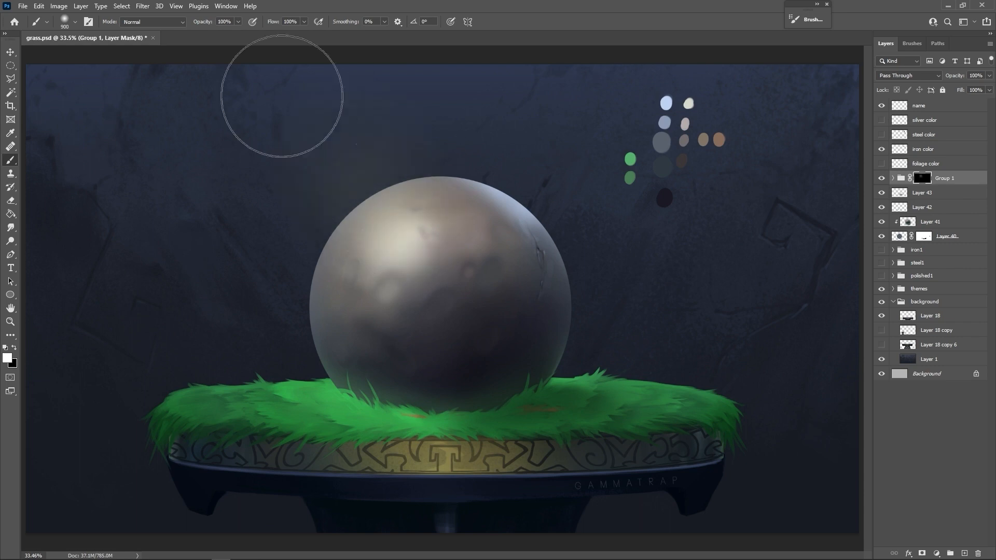
{"action": "left_click", "coordinate": [329, 254]}
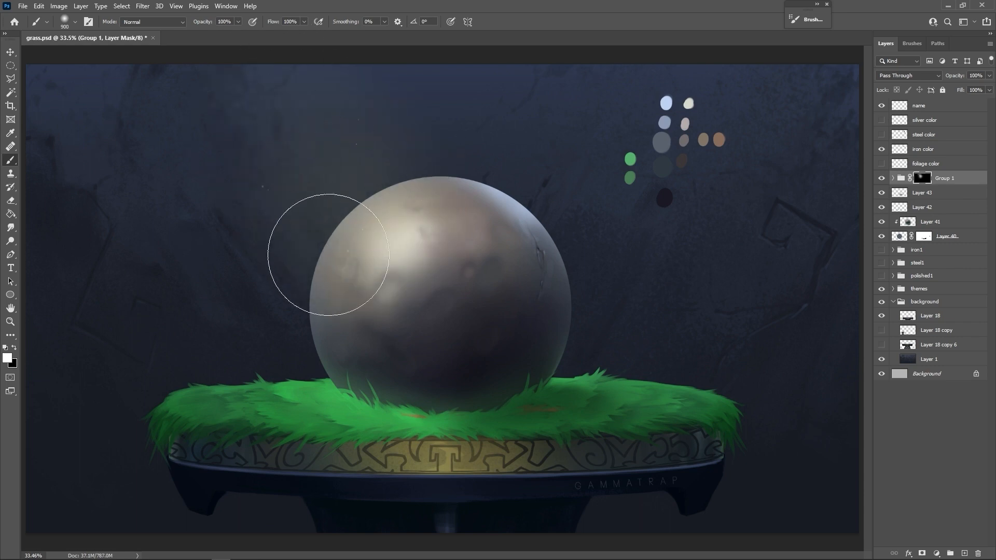
{"action": "mouse_move", "coordinate": [396, 240]}
{"action": "left_mouse_down"}
{"action": "mouse_move", "coordinate": [427, 177]}
{"action": "mouse_move", "coordinate": [439, 194]}
{"action": "mouse_move", "coordinate": [355, 147]}
{"action": "left_mouse_up"}
Reveal Group 1's light on the grass at the sphere's left base using a smaller soft brush on the mask
{"action": "key", "text": "bracketleft"}
{"action": "key", "text": "bracketleft"}
{"action": "key", "text": "bracketleft"}
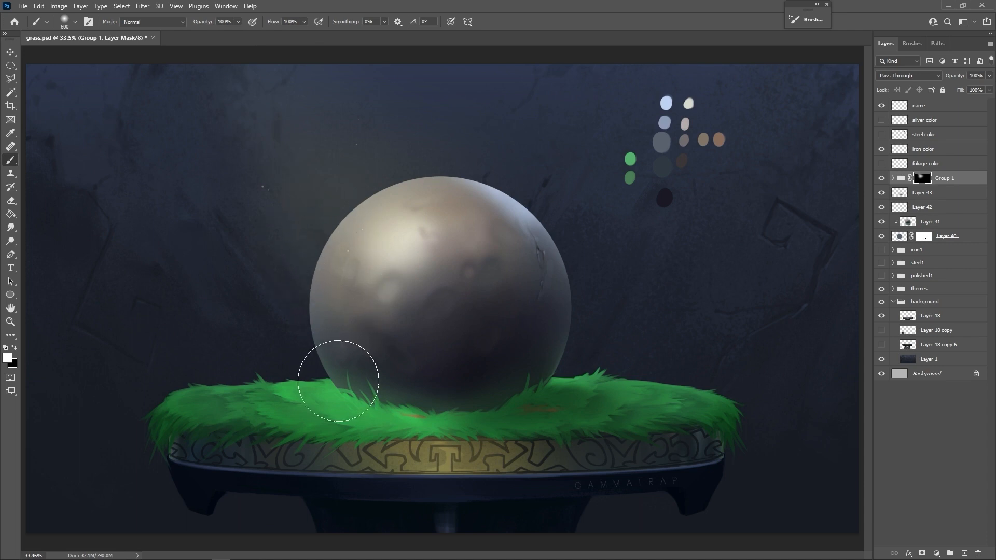
{"action": "key", "text": "bracketleft"}
{"action": "key", "text": "bracketleft"}
{"action": "key", "text": "bracketleft"}
{"action": "key", "text": "bracketleft"}
{"action": "key", "text": "bracketleft"}
{"action": "key", "text": "bracketleft"}
{"action": "key", "text": "bracketleft"}
{"action": "key", "text": "bracketleft"}
{"action": "mouse_move", "coordinate": [336, 390]}
{"action": "left_mouse_down"}
{"action": "mouse_move", "coordinate": [387, 422]}
{"action": "mouse_move", "coordinate": [316, 384]}
{"action": "mouse_move", "coordinate": [332, 403]}
{"action": "mouse_move", "coordinate": [290, 390]}
{"action": "left_mouse_up"}
{"action": "key", "text": "bracketright"}
{"action": "key", "text": "bracketright"}
{"action": "key", "text": "bracketright"}
{"action": "key", "text": "bracketright"}
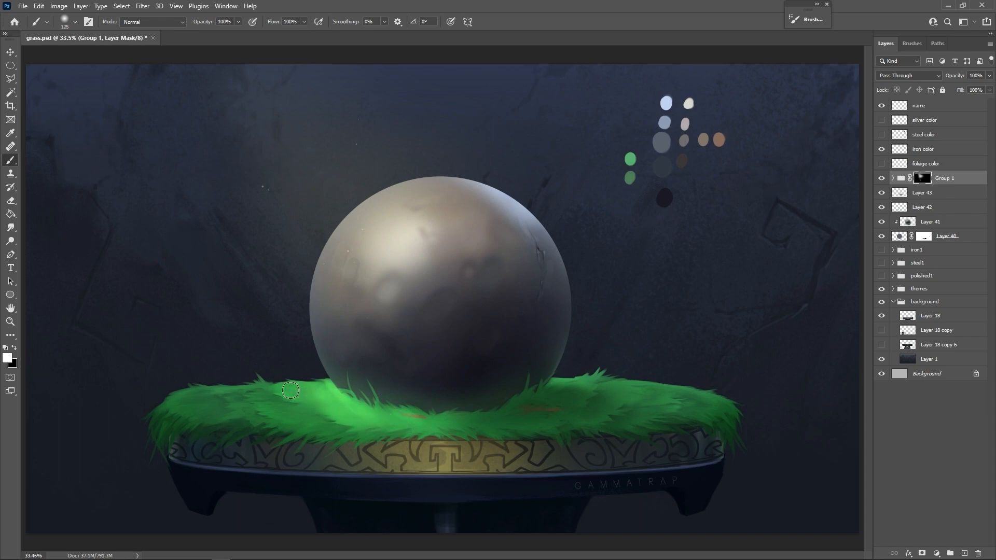
Reveal Group 1's light on the grass to the right of the sphere with a 200 px soft brush
{"action": "key", "text": "bracketleft"}
{"action": "key", "text": "bracketleft"}
{"action": "key", "text": "bracketleft"}
{"action": "key", "text": "bracketleft"}
{"action": "key", "text": "bracketleft"}
{"action": "key", "text": "bracketleft"}
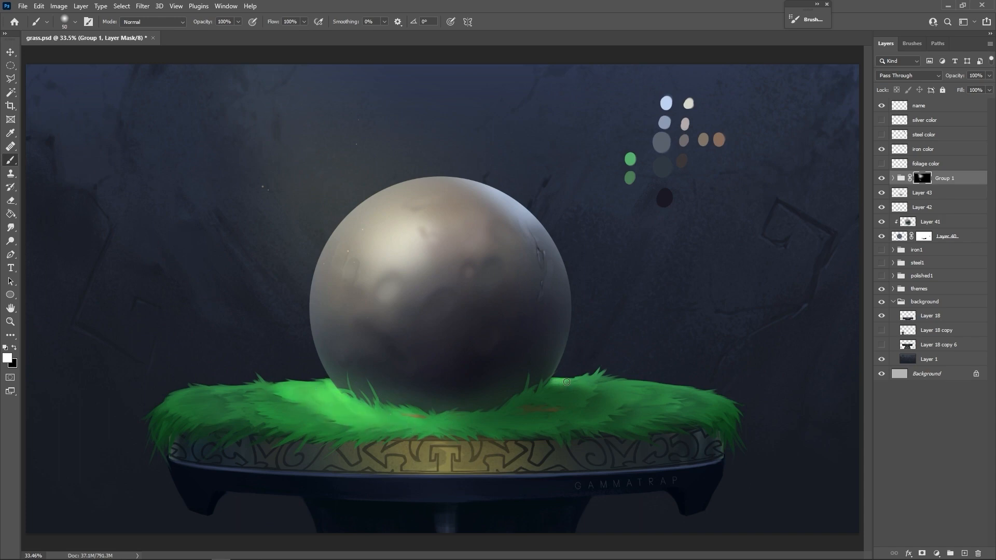
{"action": "key", "text": "bracketright"}
{"action": "key", "text": "bracketright"}
{"action": "key", "text": "bracketright"}
{"action": "key", "text": "bracketright"}
{"action": "key", "text": "bracketright"}
{"action": "key", "text": "bracketright"}
{"action": "key", "text": "bracketright"}
{"action": "key", "text": "bracketright"}
{"action": "key", "text": "bracketright"}
{"action": "mouse_move", "coordinate": [566, 383]}
{"action": "left_mouse_down"}
{"action": "mouse_move", "coordinate": [627, 381]}
{"action": "mouse_move", "coordinate": [599, 389]}
{"action": "mouse_move", "coordinate": [664, 410]}
{"action": "left_mouse_up"}
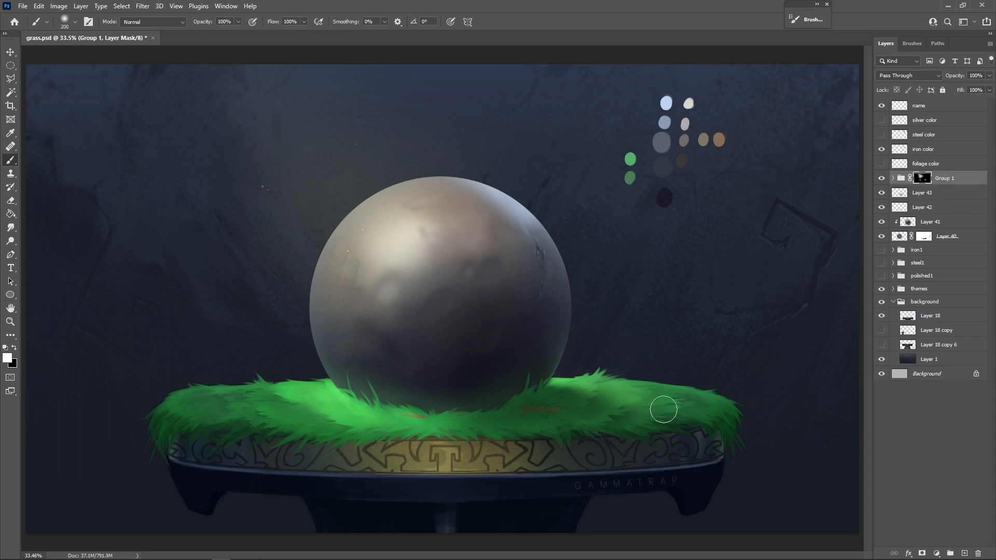
Make black the painting color for the mask and hide the iron color layer
{"action": "key", "text": "x"}
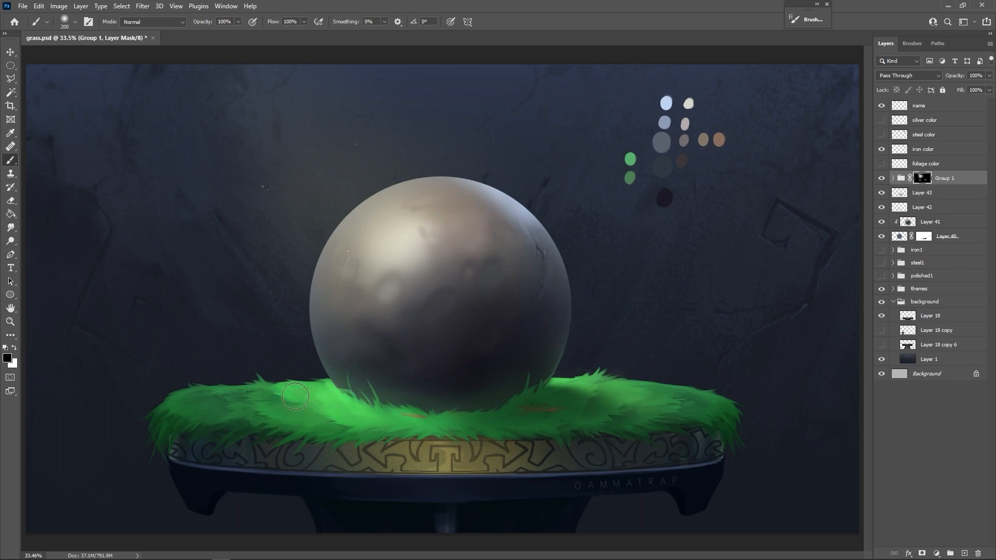
{"action": "left_click", "coordinate": [881, 149]}
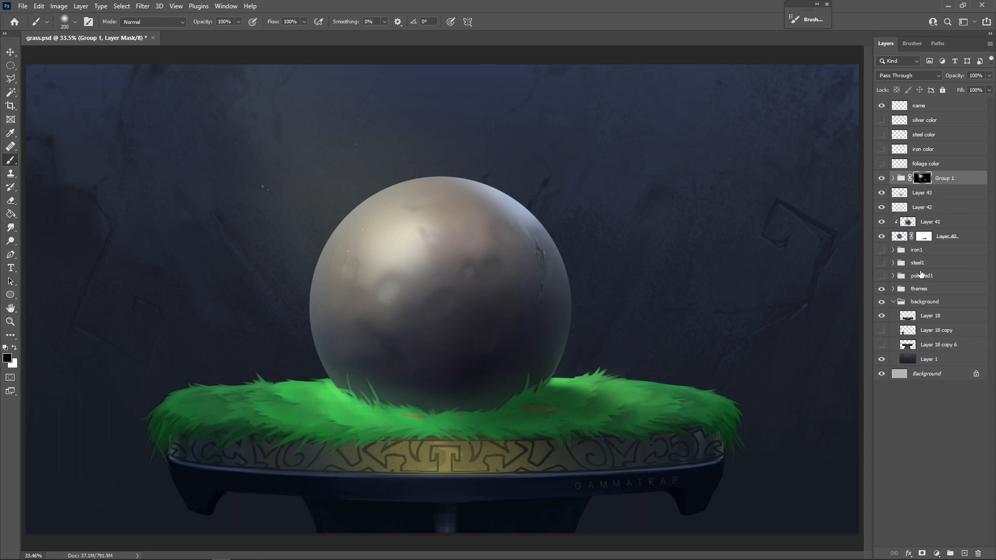